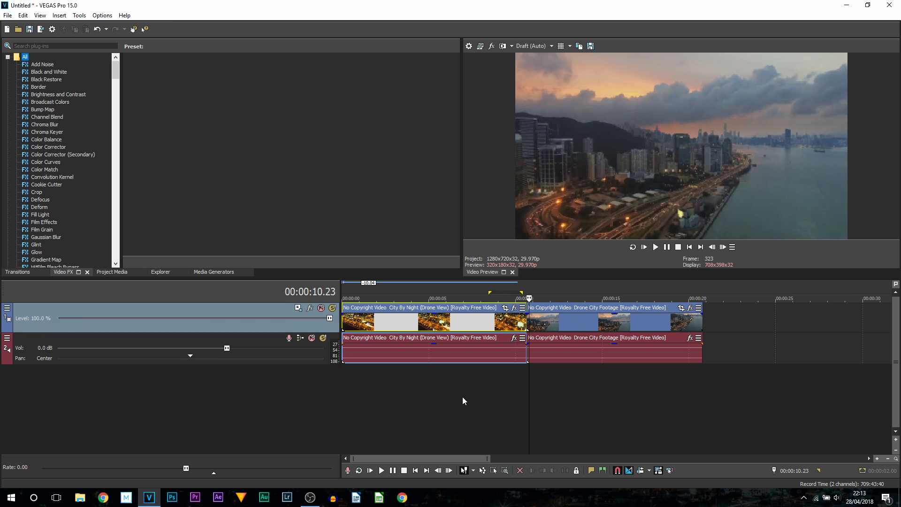
# Apply the S_BlurMoCurves (Default) preset to the City By Night event at the cut.
pyautogui.click(523, 319)
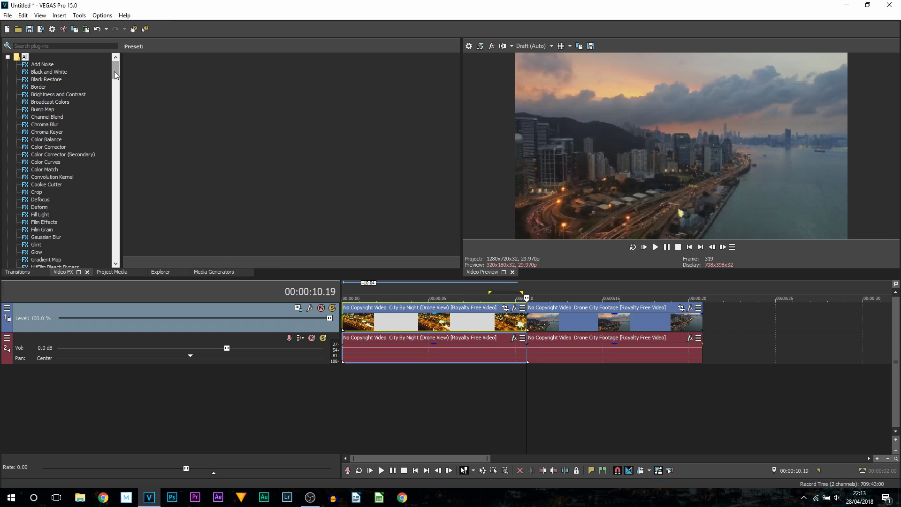
pyautogui.moveTo(114, 72); pyautogui.dragTo(113, 101)
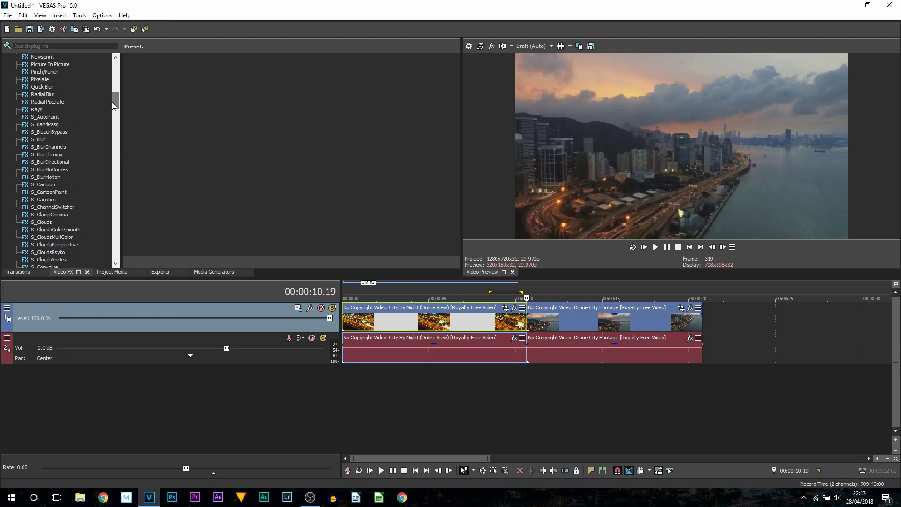
pyautogui.click(55, 170)
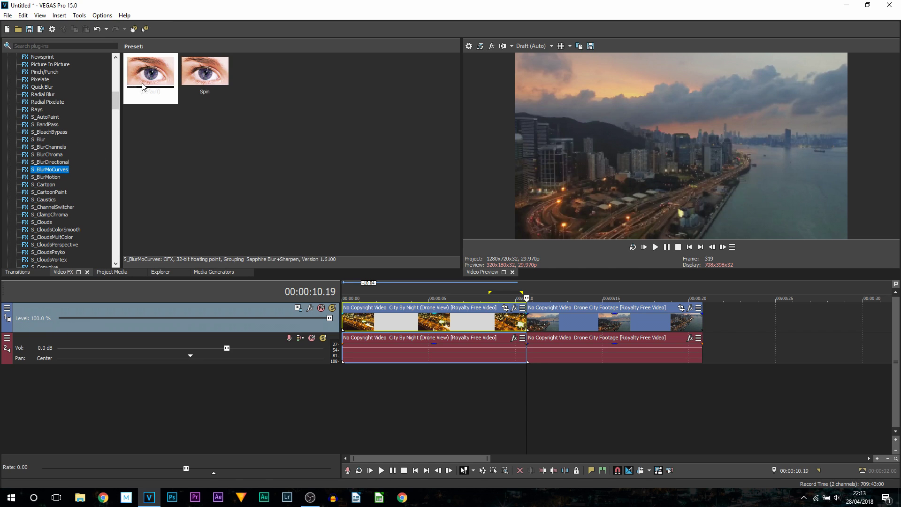
pyautogui.moveTo(142, 86); pyautogui.dragTo(455, 321)
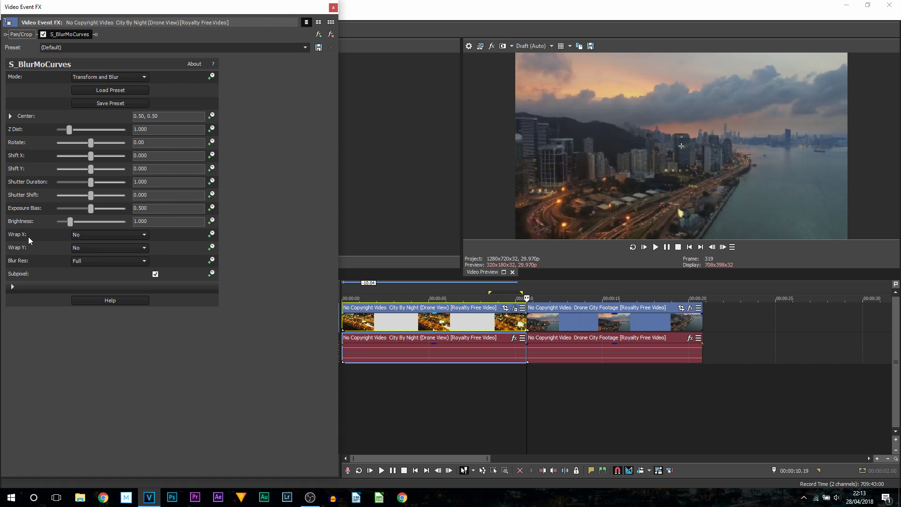
# Set both Wrap X and Wrap Y of S_BlurMoCurves to Reflect.
pyautogui.click(114, 234)
pyautogui.click(109, 256)
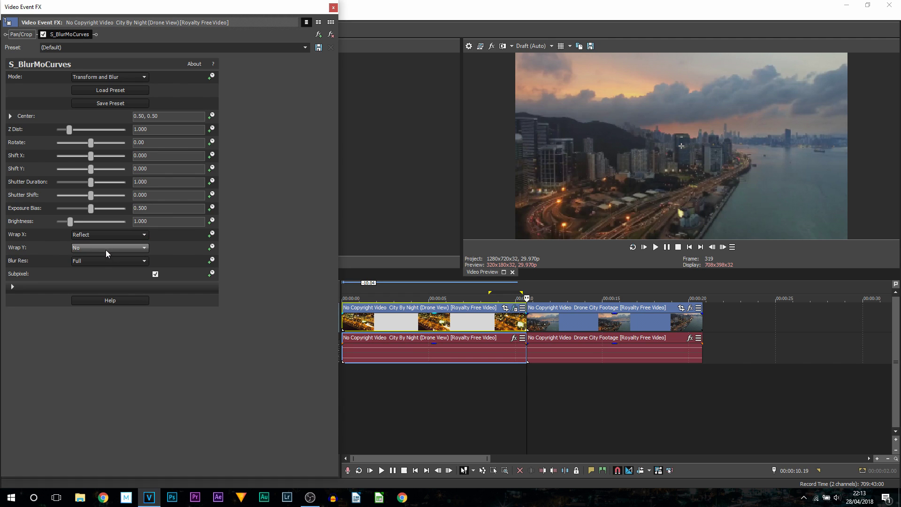
pyautogui.click(106, 248)
pyautogui.click(92, 268)
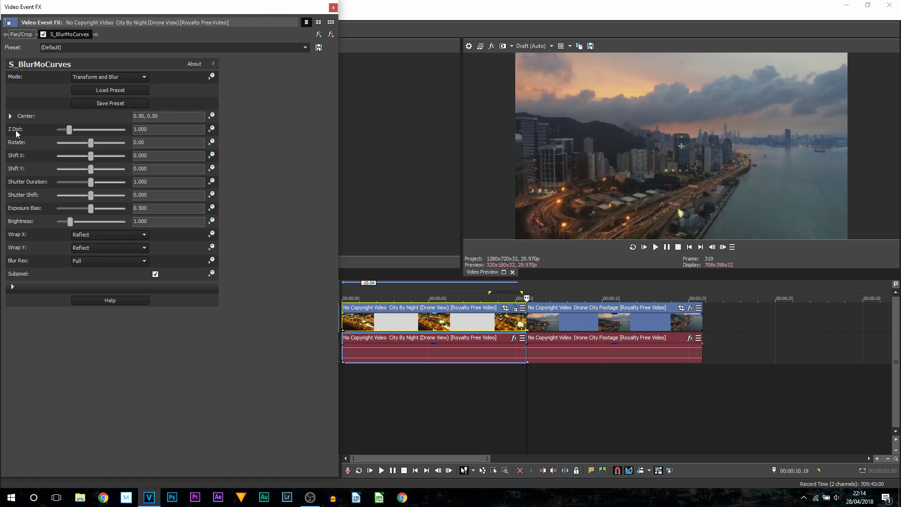
# Make Z Dist animatable and add a keyframe a couple of frames before the cut.
pyautogui.click(212, 128)
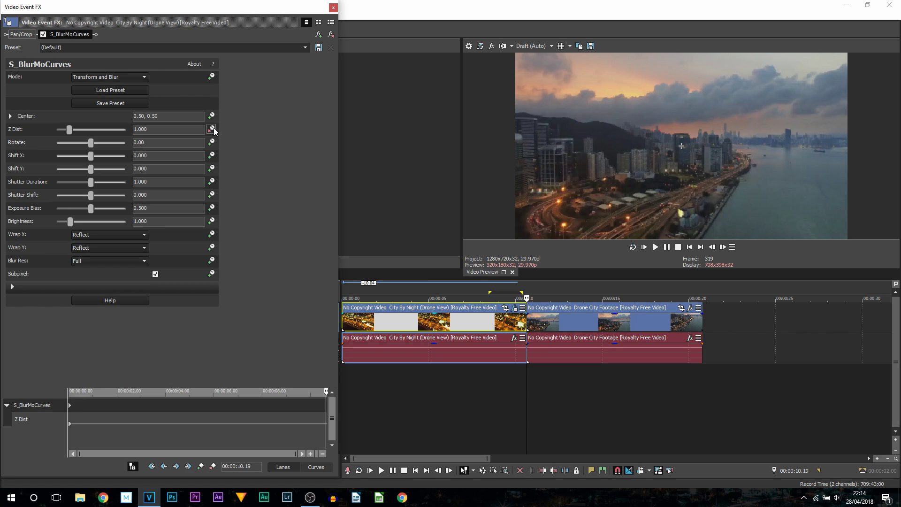
pyautogui.click(249, 410)
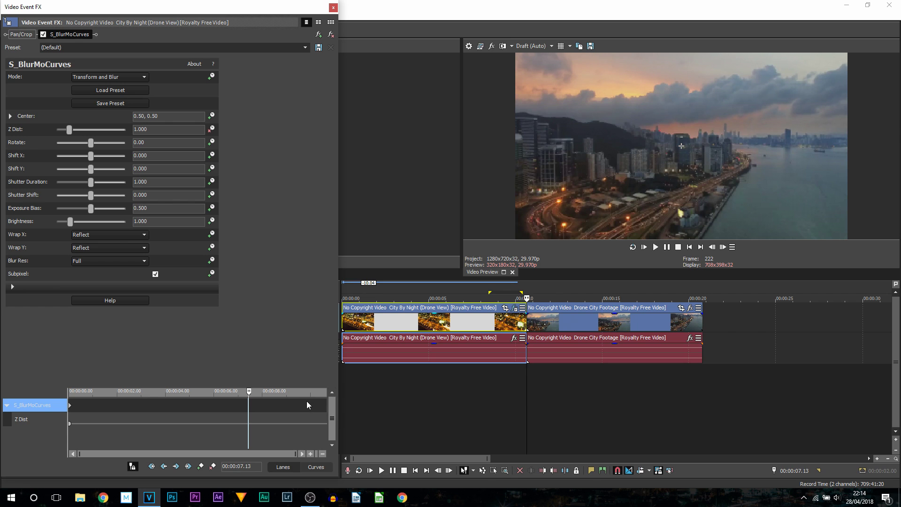
pyautogui.scroll(3, 313, 409)
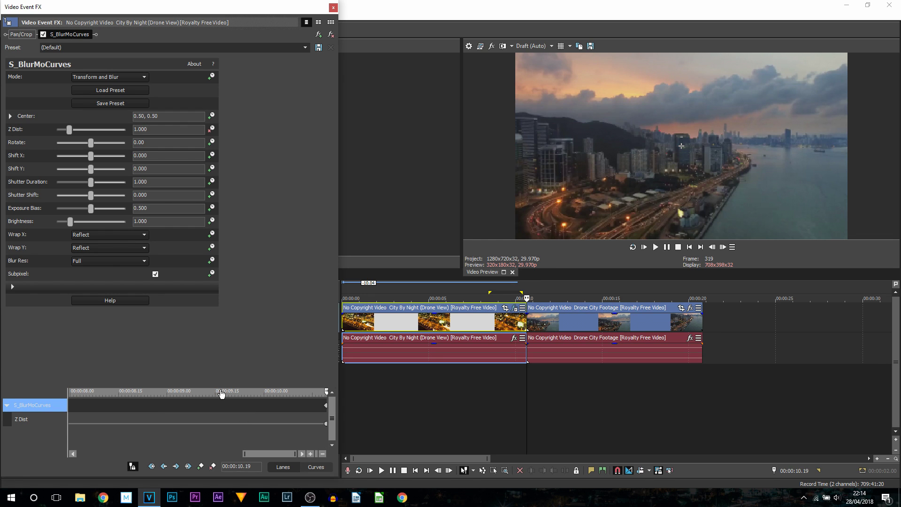
pyautogui.press('Left')
pyautogui.press('Left')
pyautogui.press('Left')
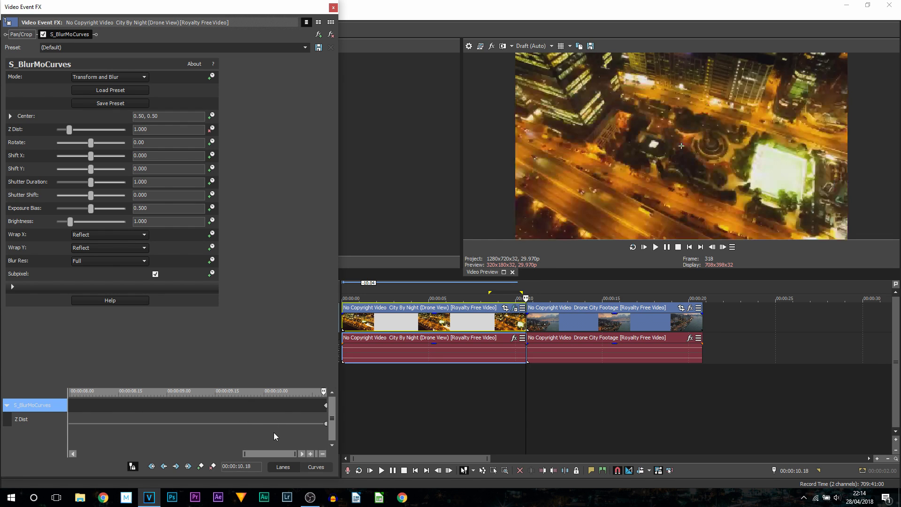
pyautogui.press('Left')
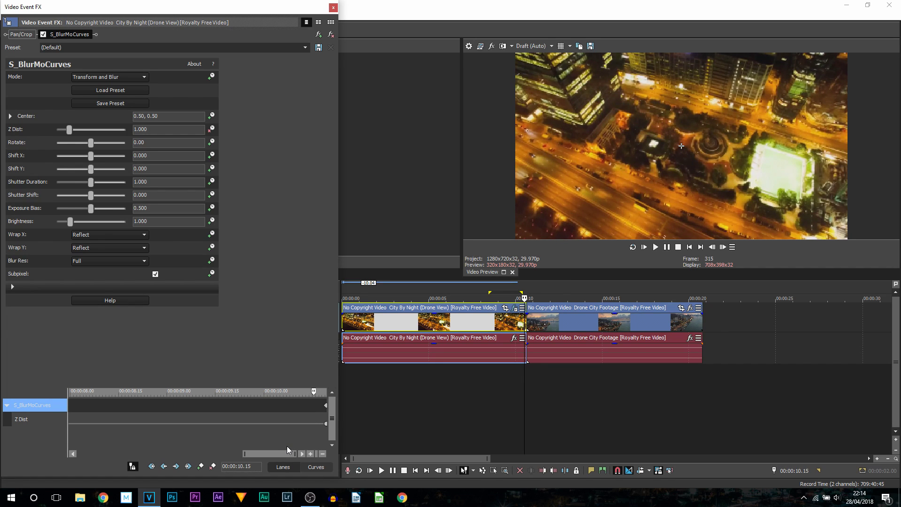
pyautogui.click(202, 467)
# Key Z Dist to 0.100 at 10.18 and shift that keyframe to the lane's end.
pyautogui.scroll(3, 326, 415)
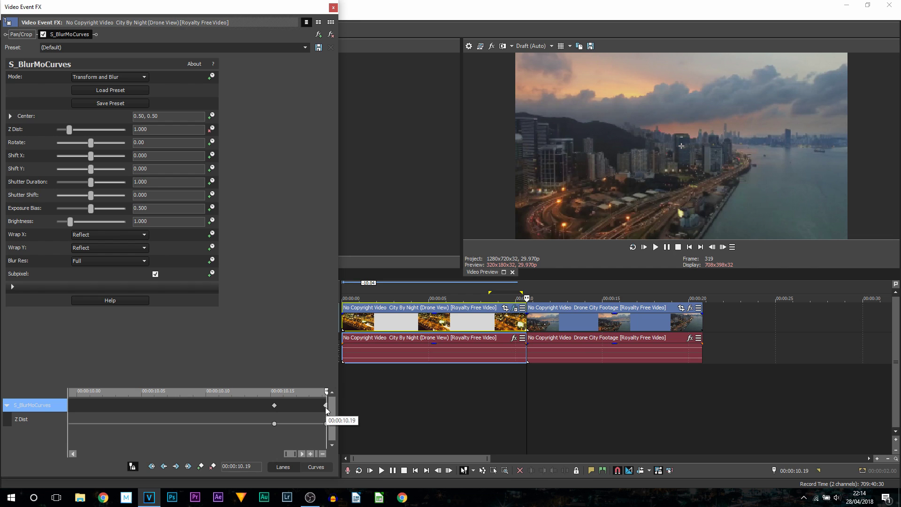
pyautogui.moveTo(325, 407); pyautogui.dragTo(316, 409)
pyautogui.click(314, 406)
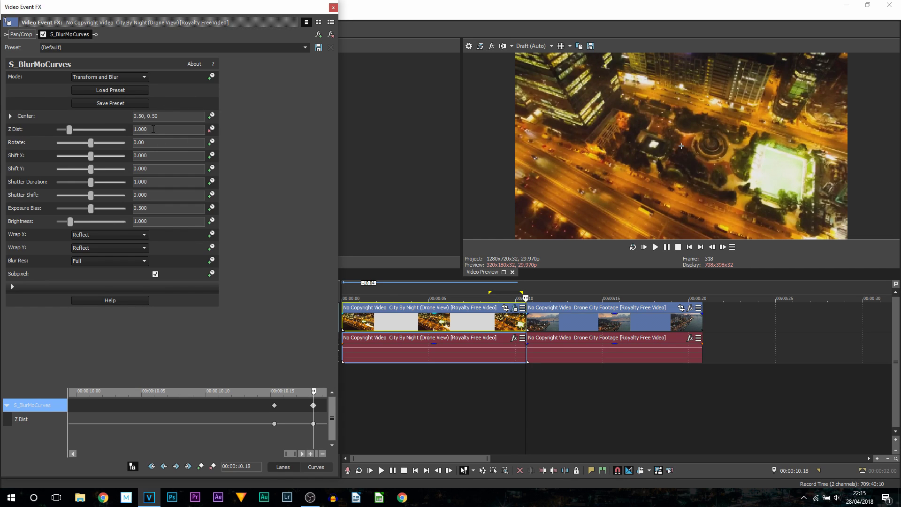
pyautogui.click(7, 129)
pyautogui.write('0.1')
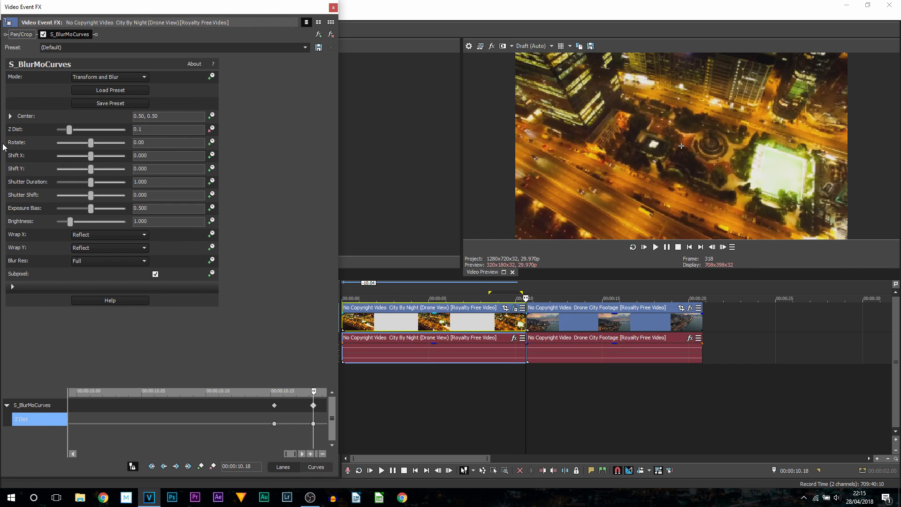
pyautogui.press('Return')
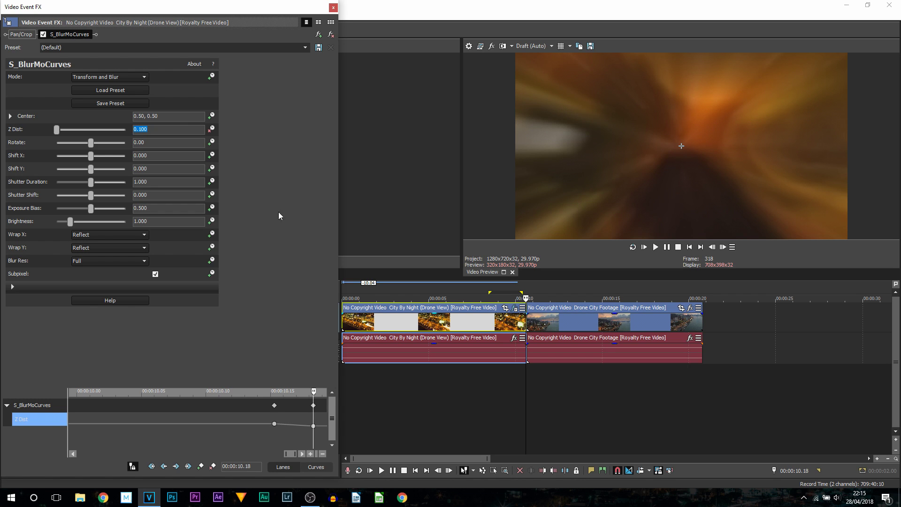
pyautogui.moveTo(312, 405); pyautogui.dragTo(331, 422)
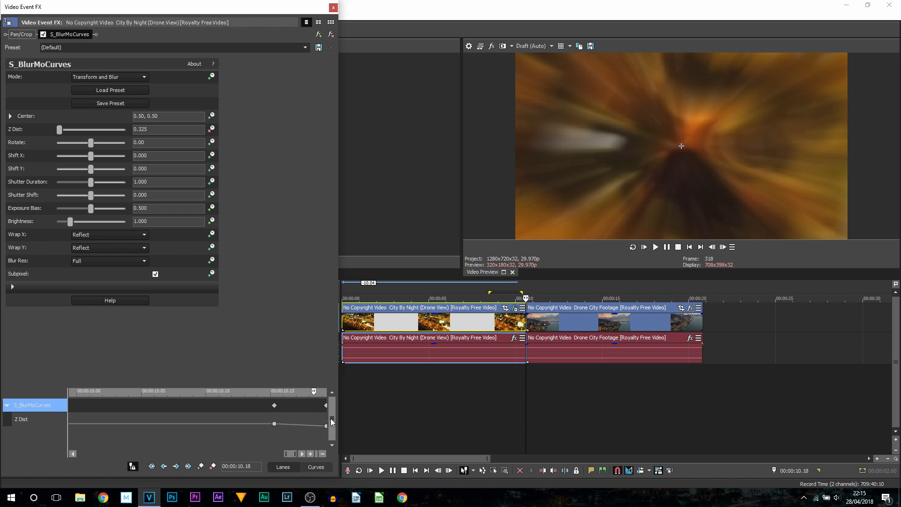
pyautogui.click(333, 8)
# Apply the default S_BlurMoCurves preset to Drone City Footage with Wrap X and Y set to Reflect.
pyautogui.moveTo(153, 77); pyautogui.dragTo(545, 316)
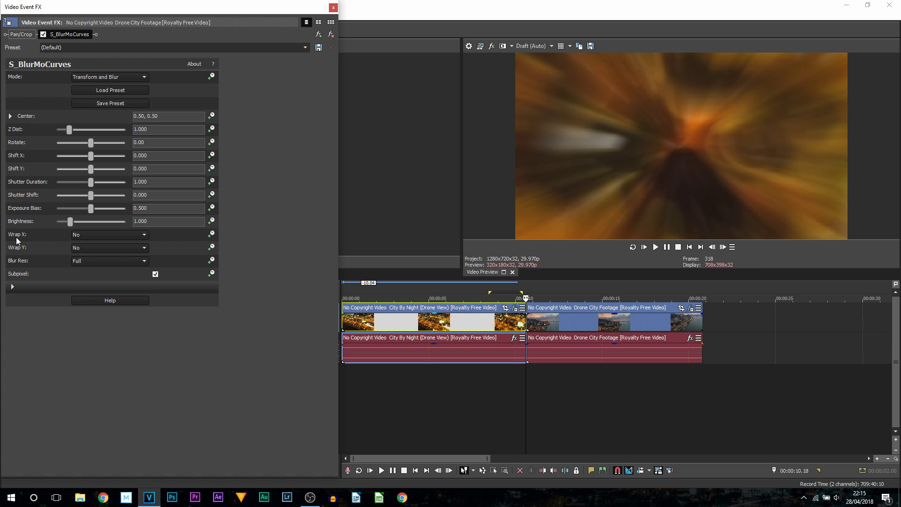
pyautogui.click(86, 237)
pyautogui.click(94, 257)
pyautogui.click(92, 247)
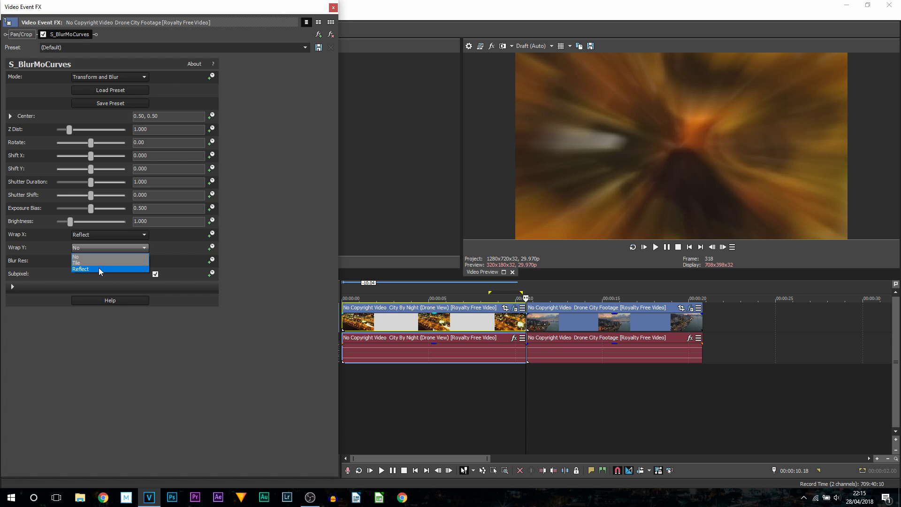
pyautogui.click(98, 267)
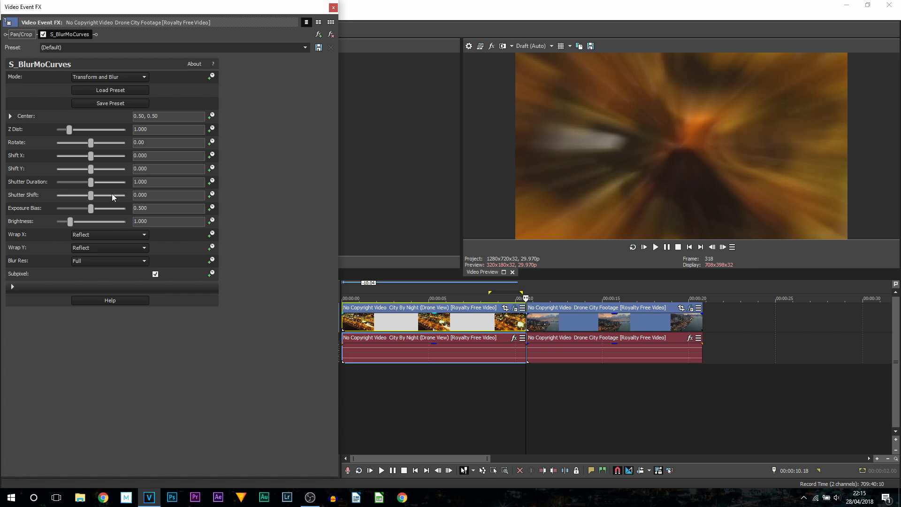
# Animate Z Dist and key it to 0.900 a few frames into the clip, at 0.04.
pyautogui.click(211, 130)
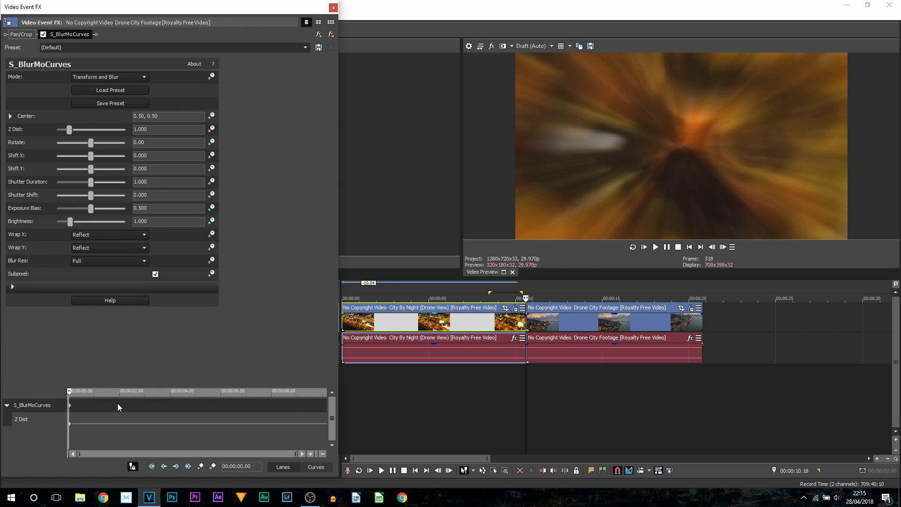
pyautogui.scroll(5, 94, 404)
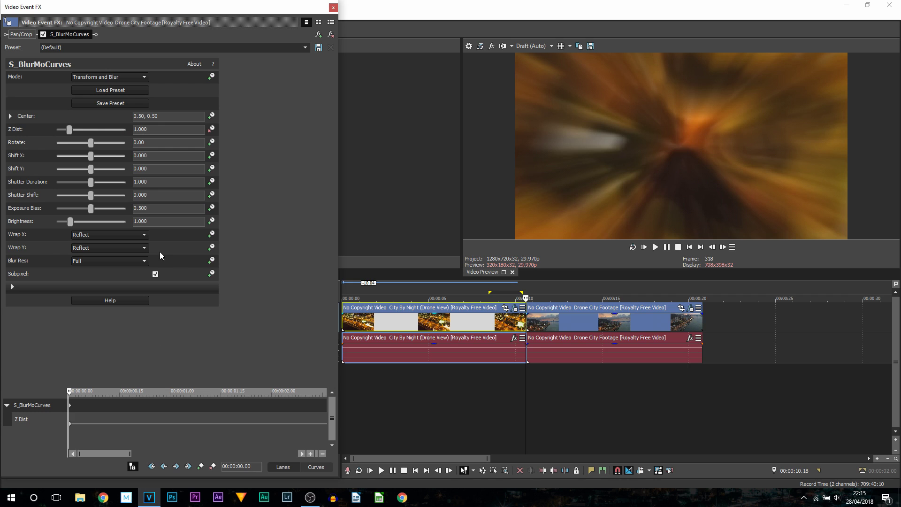
pyautogui.click(72, 410)
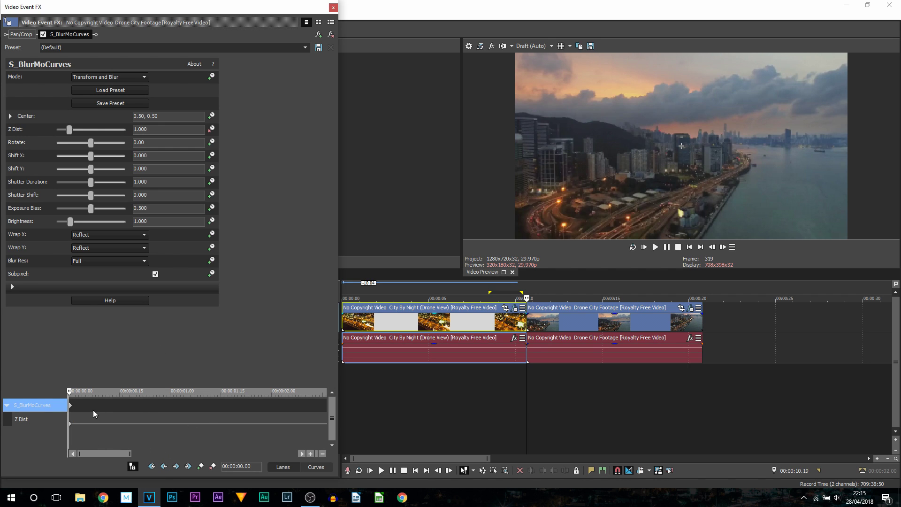
pyautogui.click(73, 409)
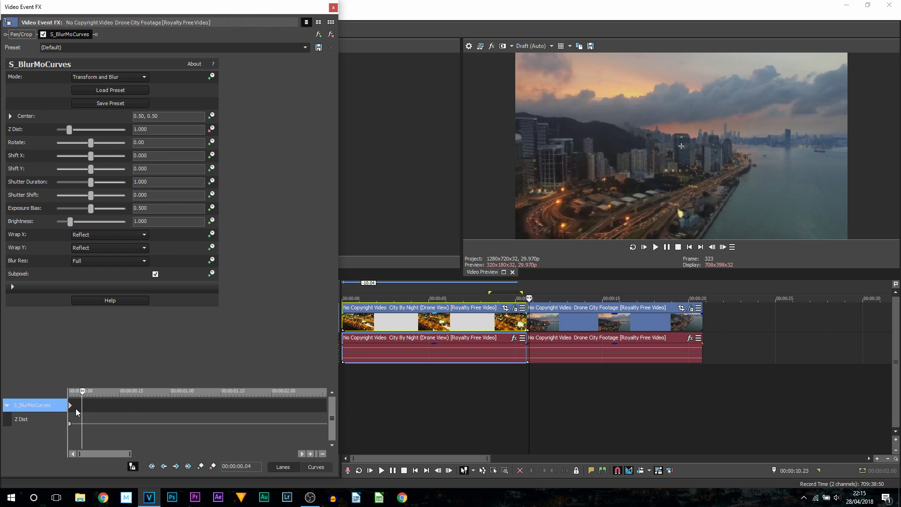
pyautogui.click(149, 129)
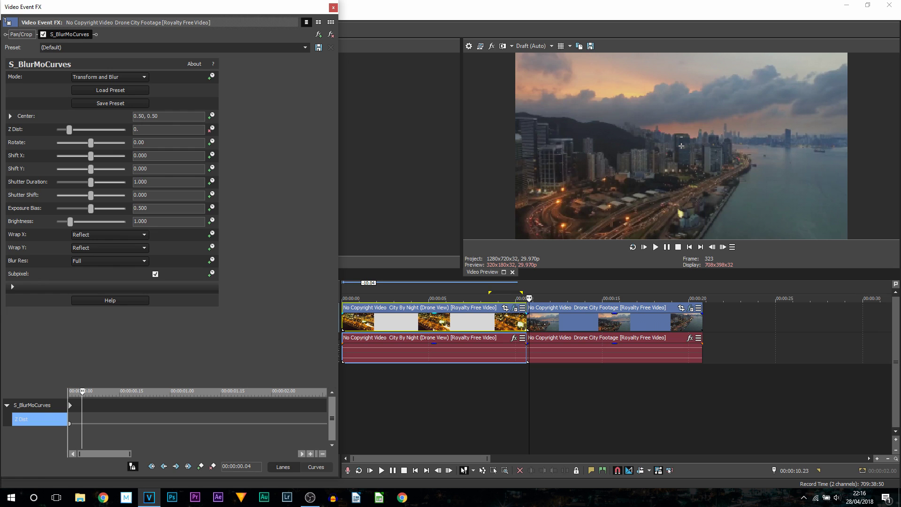
pyautogui.press('Return')
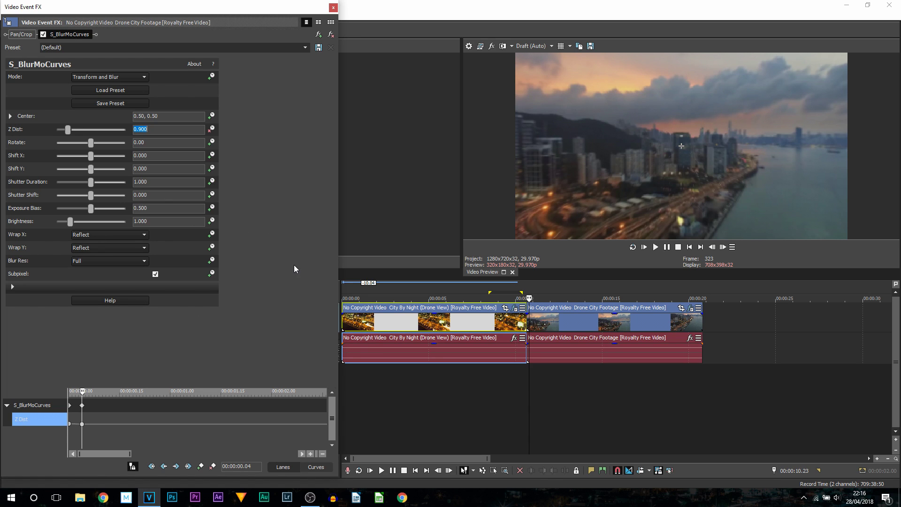
pyautogui.click(333, 8)
pyautogui.click(490, 403)
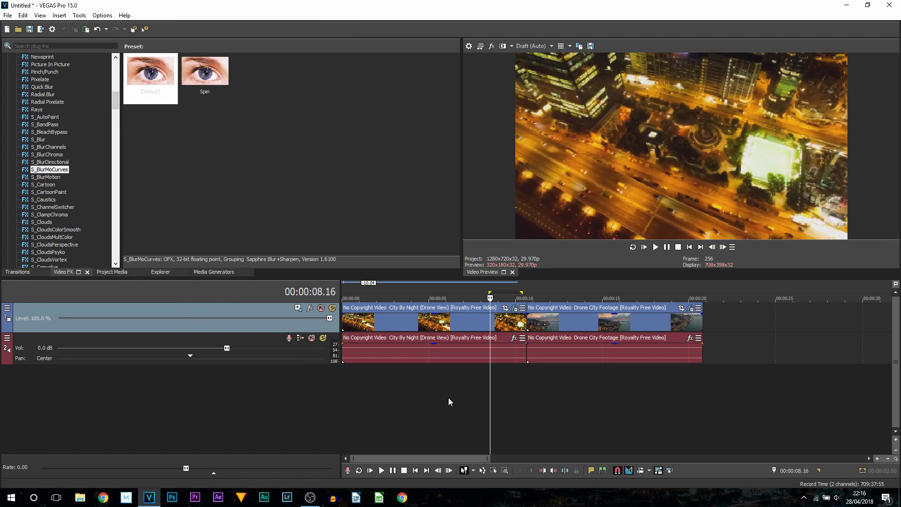
pyautogui.click(448, 398)
pyautogui.click(655, 247)
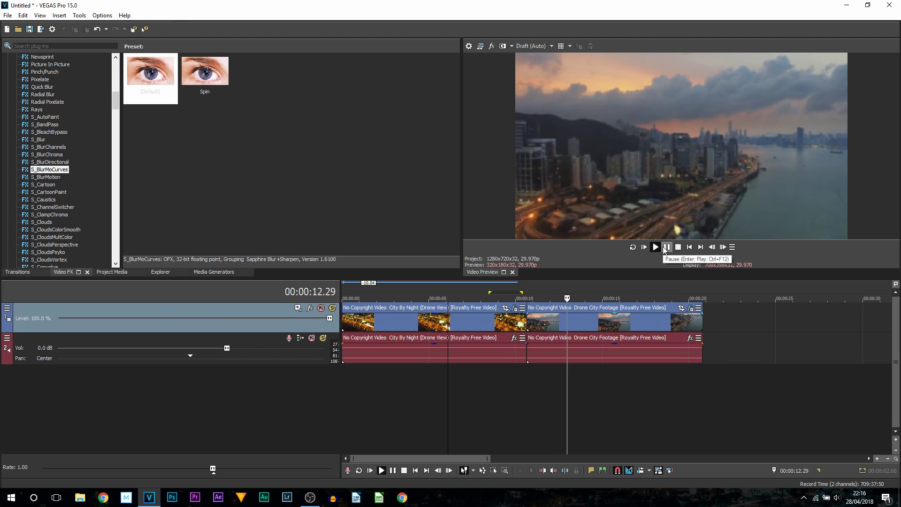
pyautogui.click(505, 283)
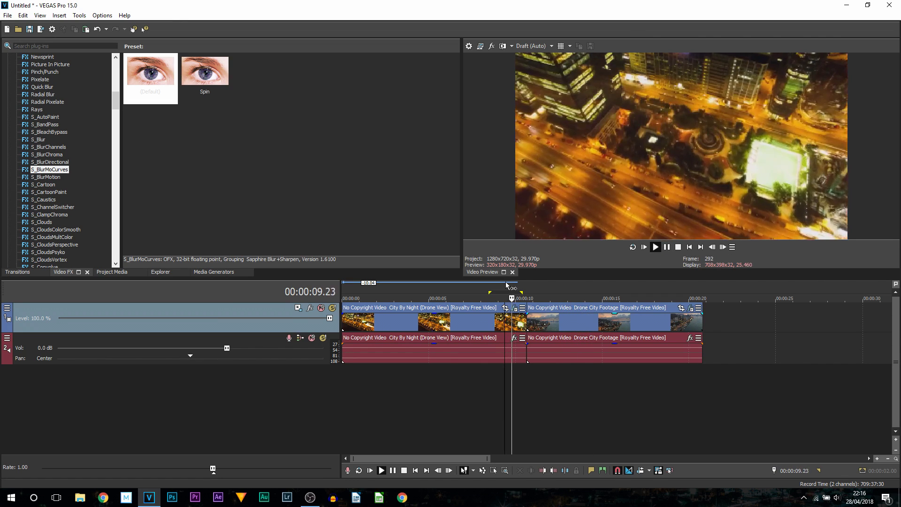
pyautogui.click(524, 328)
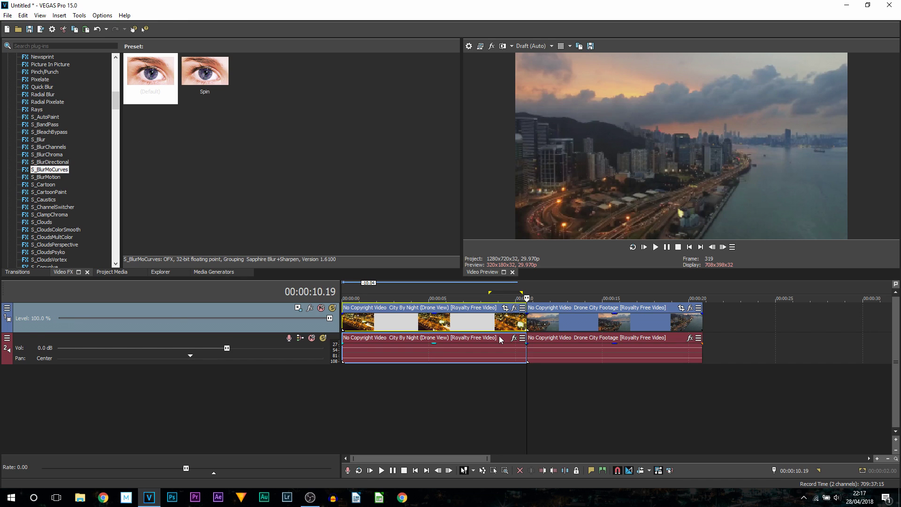
pyautogui.click(528, 318)
# Split the Drone City Footage clip at 10.24 with S.
pyautogui.click(523, 321)
pyautogui.scroll(2, 523, 323)
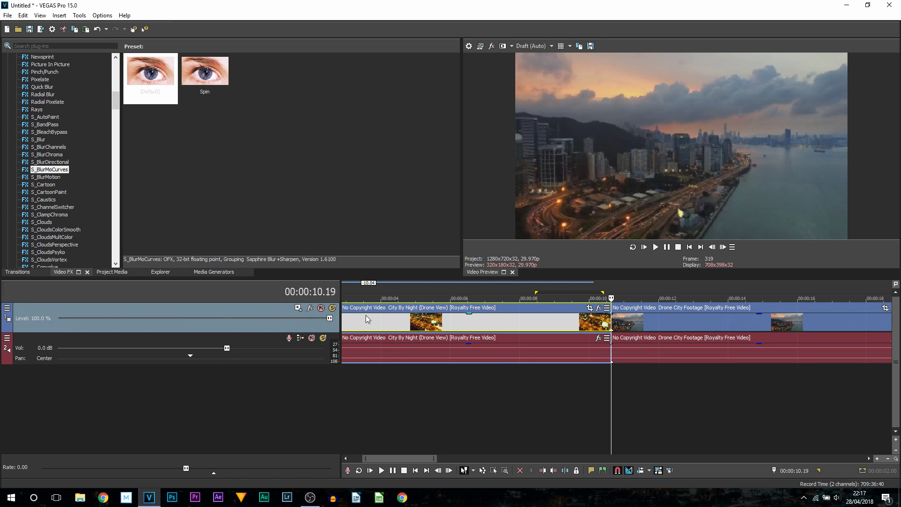
pyautogui.press('Left')
pyautogui.press('Left')
pyautogui.press('Left')
pyautogui.press('Left')
pyautogui.press('Left')
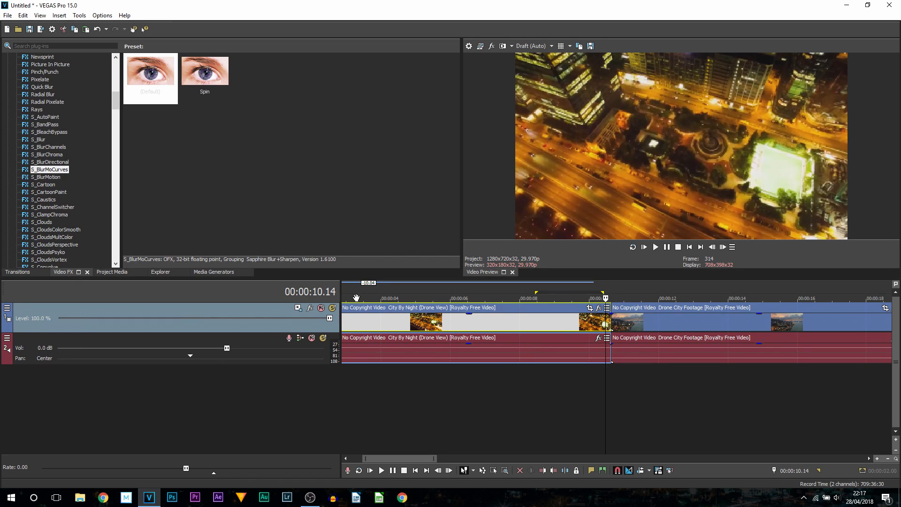
pyautogui.scroll(4, 647, 372)
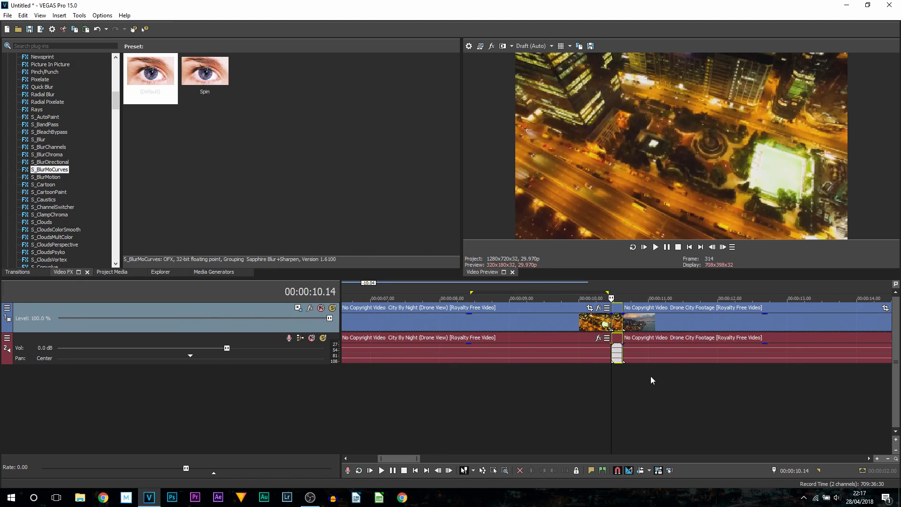
pyautogui.click(629, 322)
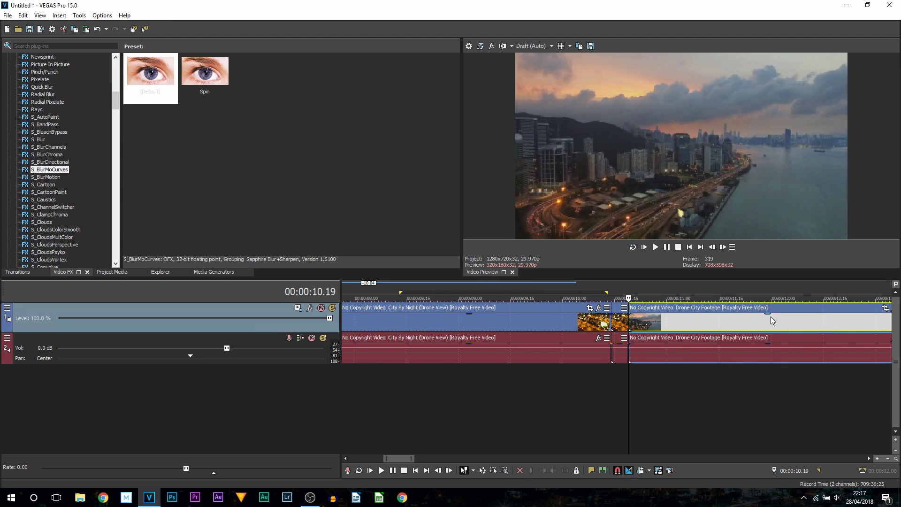
pyautogui.press('Right')
pyautogui.press('Right')
pyautogui.press('Right')
pyautogui.press('Right')
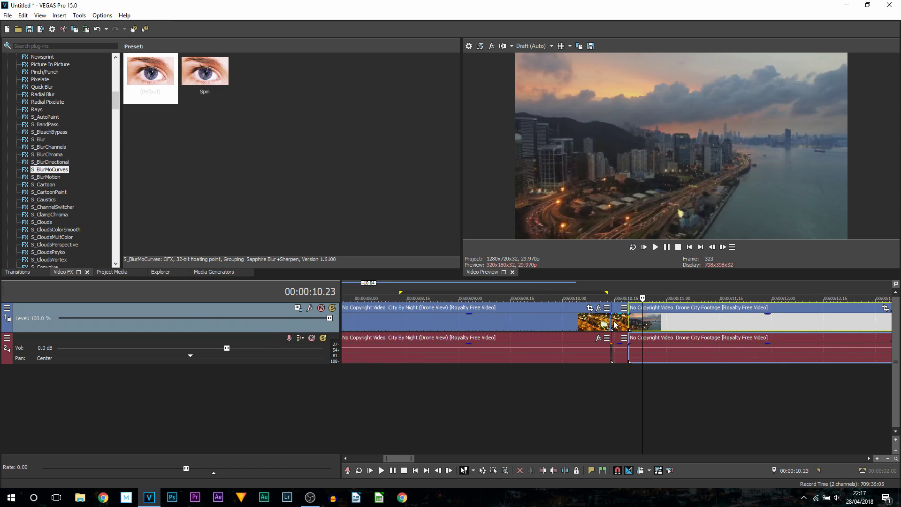
pyautogui.press('Right')
pyautogui.press('s')
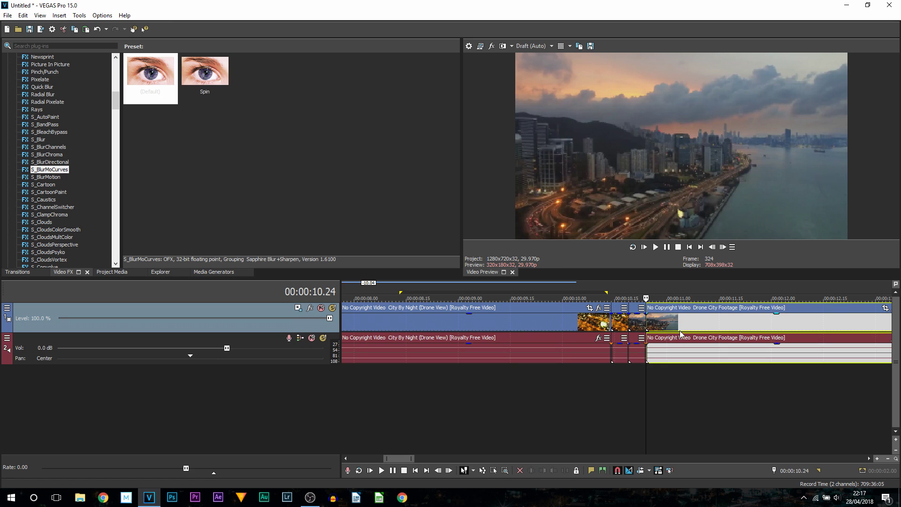
# Check the pieces around the cut and open Event Pan/Crop for the short City By Night piece.
pyautogui.click(632, 329)
pyautogui.scroll(4, 632, 328)
pyautogui.click(573, 320)
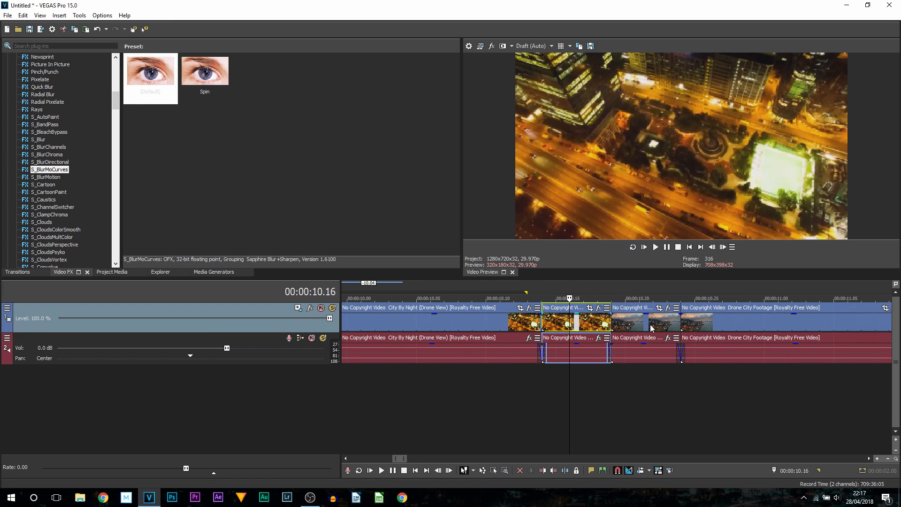
pyautogui.click(653, 328)
pyautogui.click(583, 326)
pyautogui.click(611, 326)
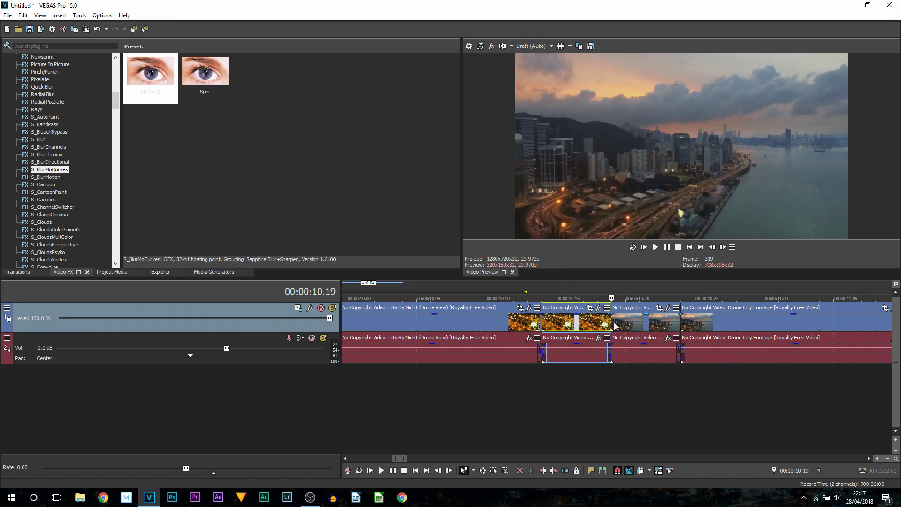
pyautogui.click(638, 326)
pyautogui.click(543, 323)
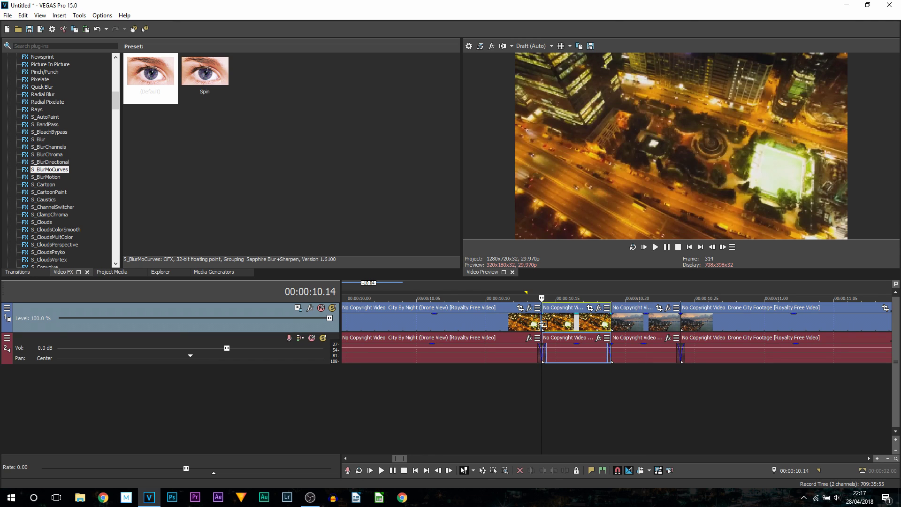
pyautogui.click(589, 307)
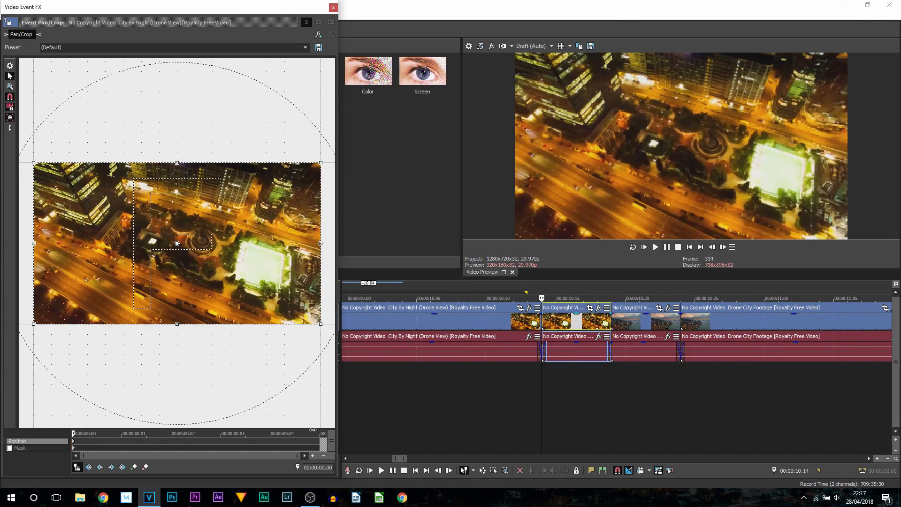
# At the piece's last frame, with Sync Cursor on, shrink the crop box around the central fountain.
pyautogui.moveTo(312, 430); pyautogui.dragTo(346, 428)
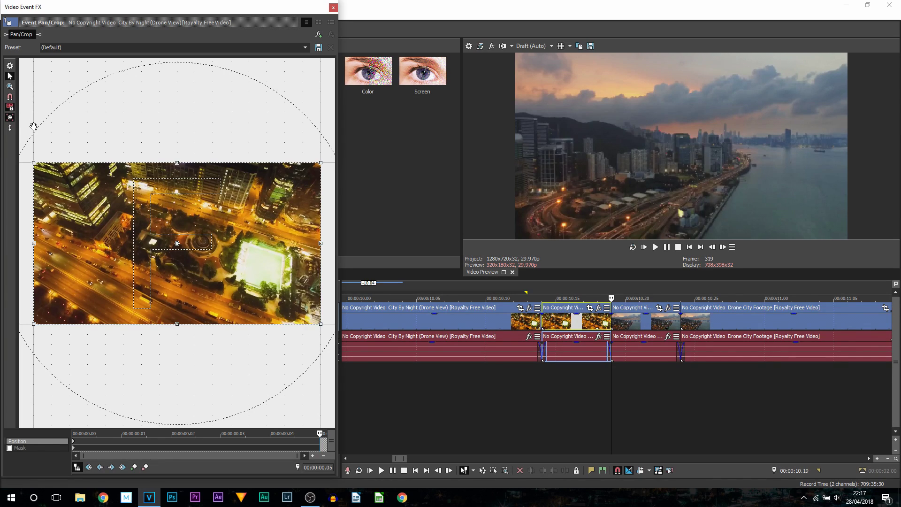
pyautogui.click(77, 467)
pyautogui.moveTo(318, 322); pyautogui.dragTo(180, 252)
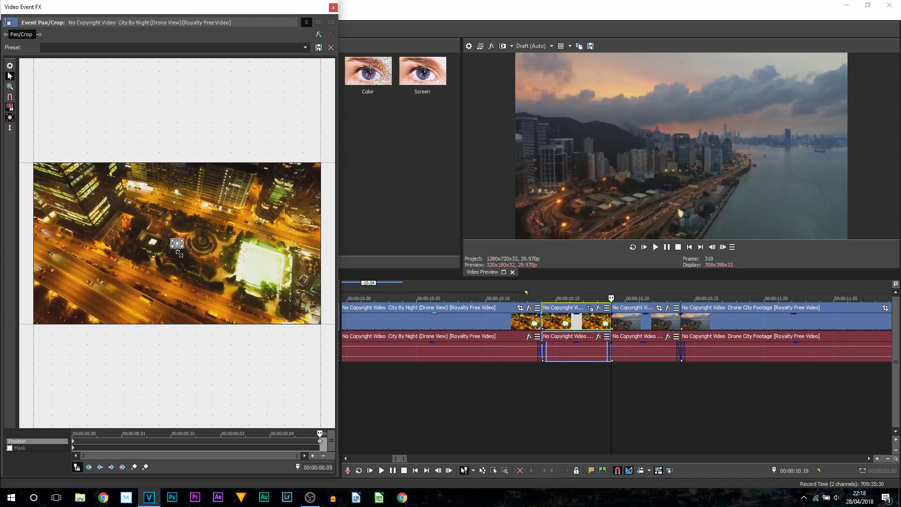
pyautogui.click(334, 8)
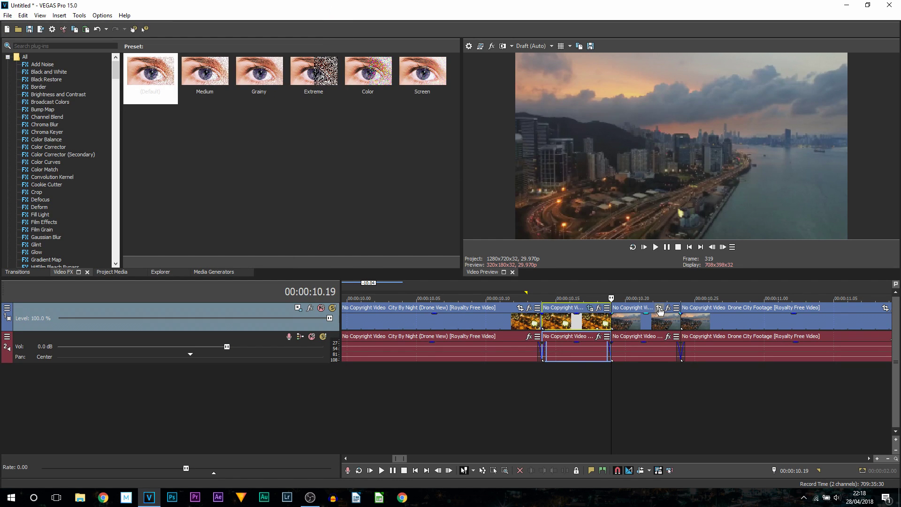
# Zoom the short Drone City piece's end keyframe in slightly and copy that keyframe.
pyautogui.click(659, 309)
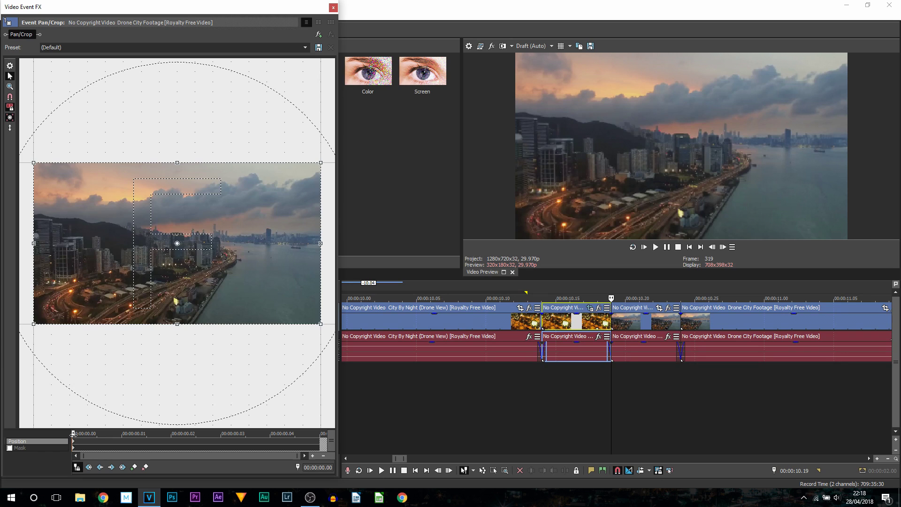
pyautogui.moveTo(73, 434); pyautogui.dragTo(324, 441)
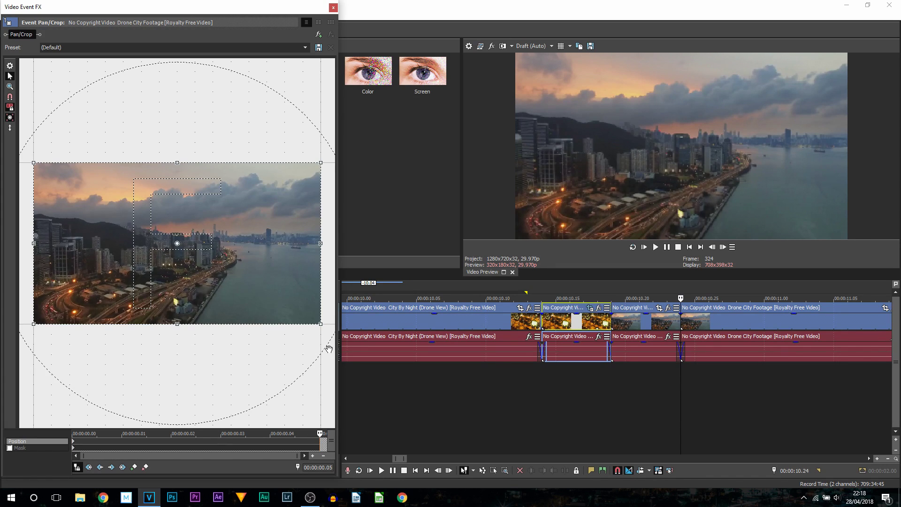
pyautogui.moveTo(320, 323); pyautogui.dragTo(302, 314)
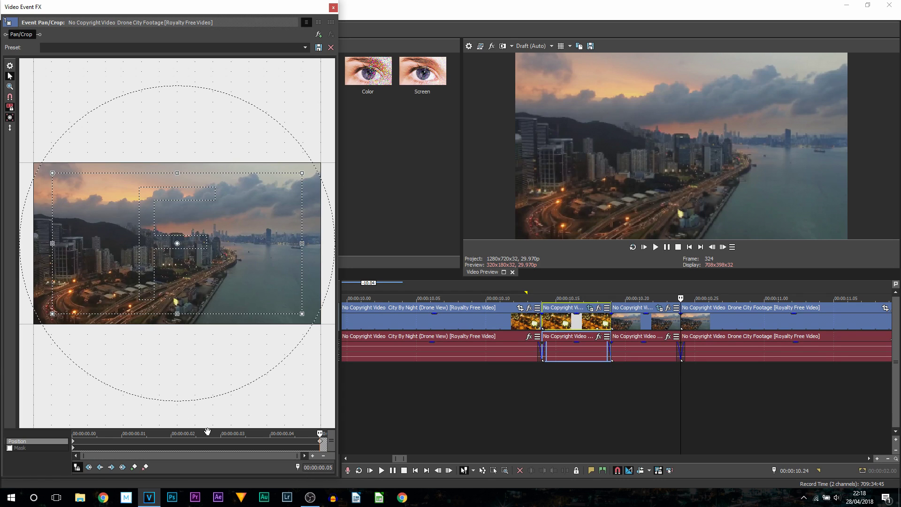
pyautogui.rightClick(322, 442)
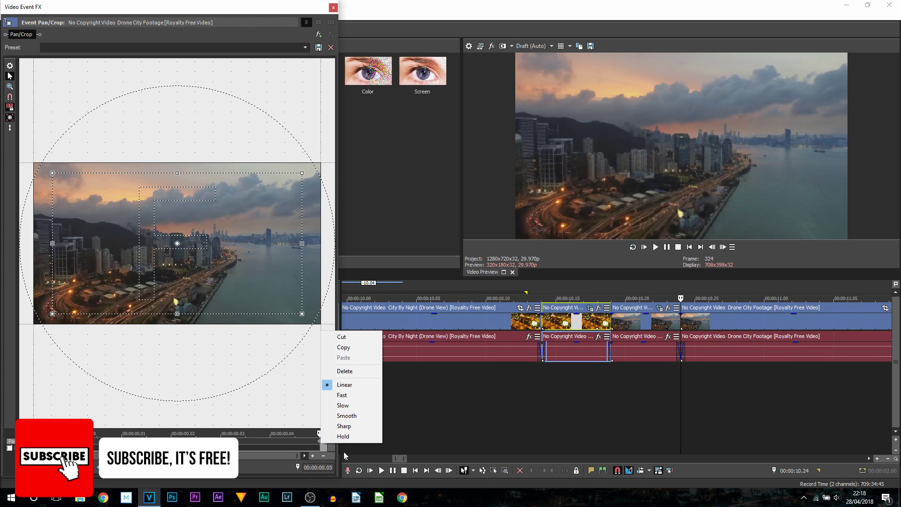
pyautogui.click(353, 368)
# Paste the copied framing onto the first Pan/Crop keyframe of the remaining Drone City Footage clip.
pyautogui.scroll(-2, 595, 363)
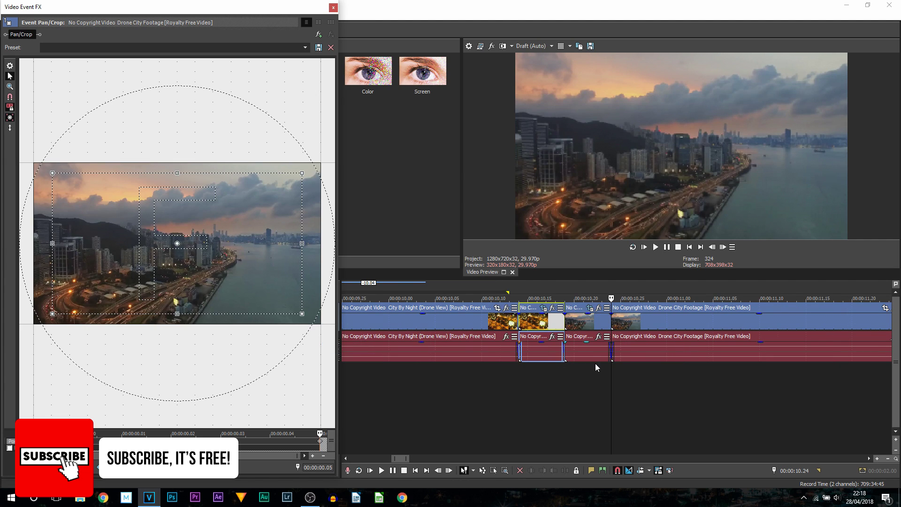
pyautogui.scroll(-2, 595, 363)
pyautogui.click(601, 224)
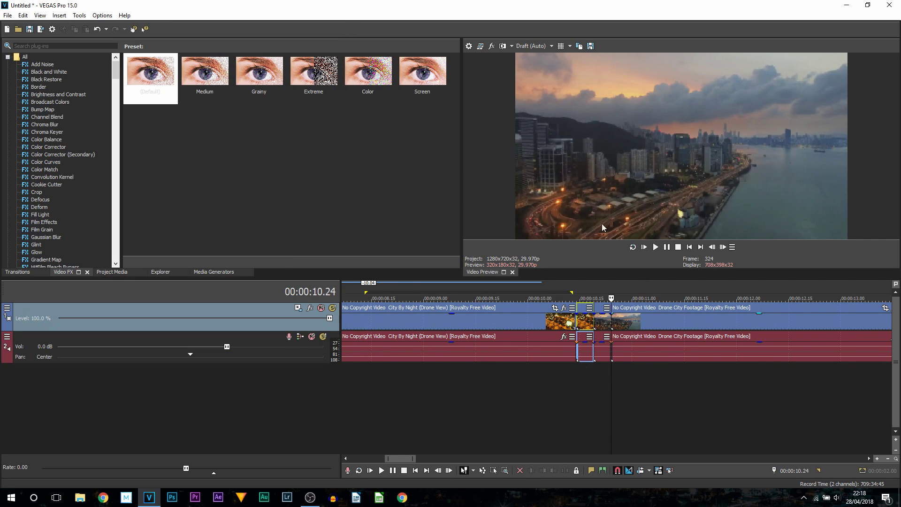
pyautogui.click(616, 319)
pyautogui.scroll(-3, 615, 323)
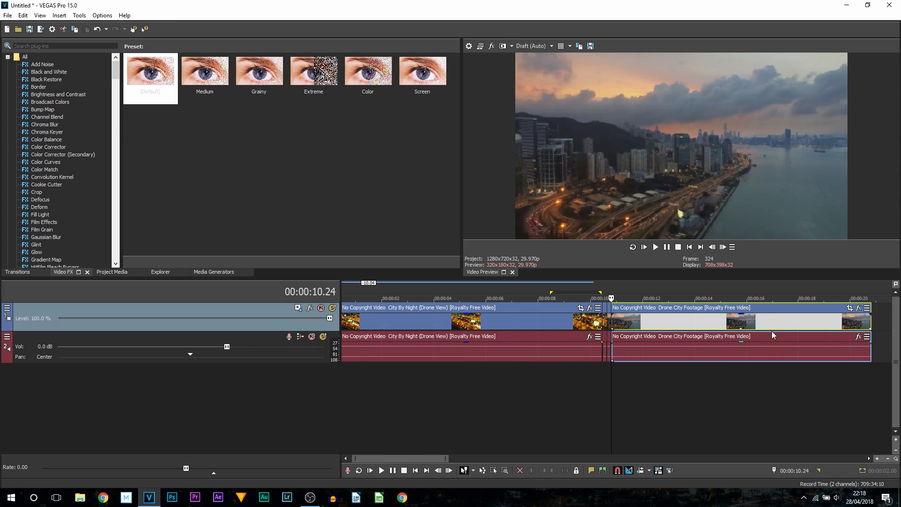
pyautogui.click(859, 307)
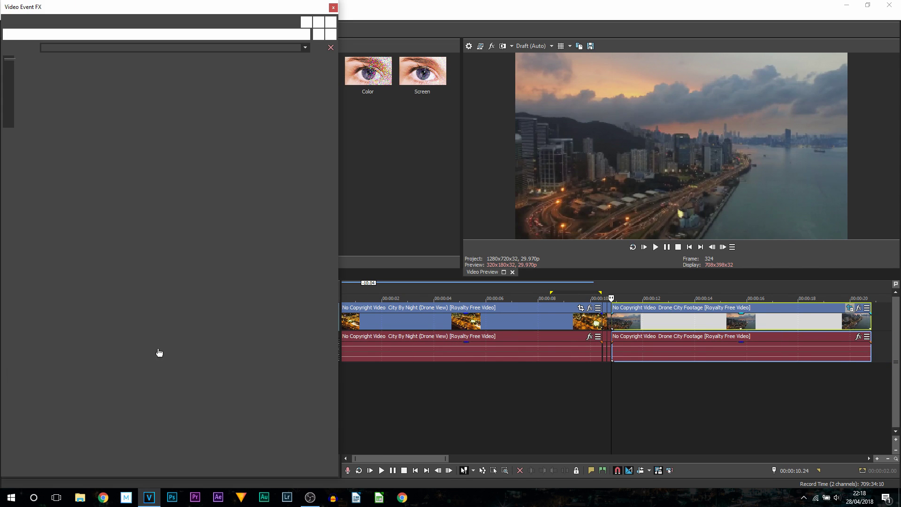
pyautogui.rightClick(74, 443)
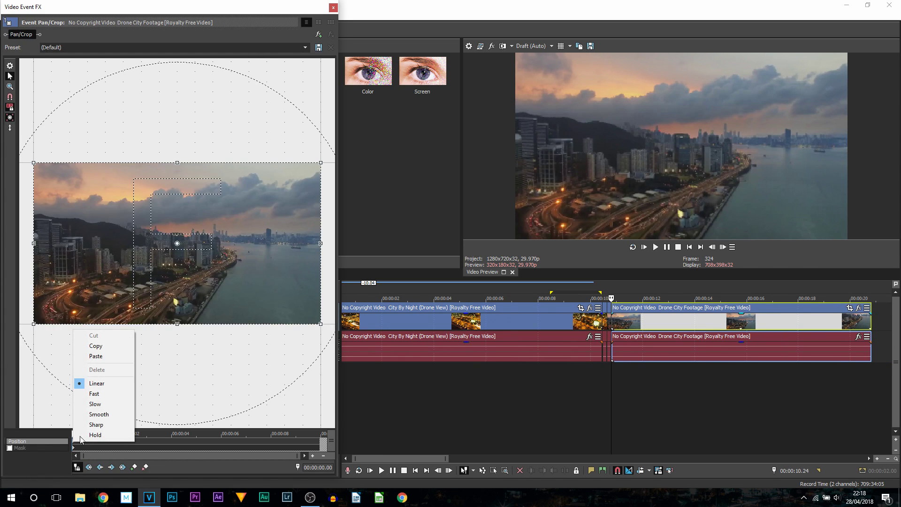
pyautogui.click(118, 355)
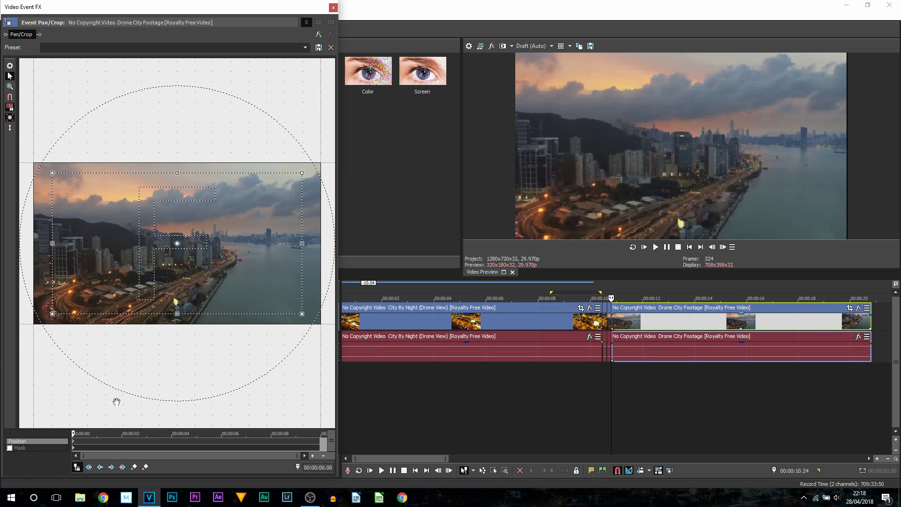
pyautogui.click(333, 7)
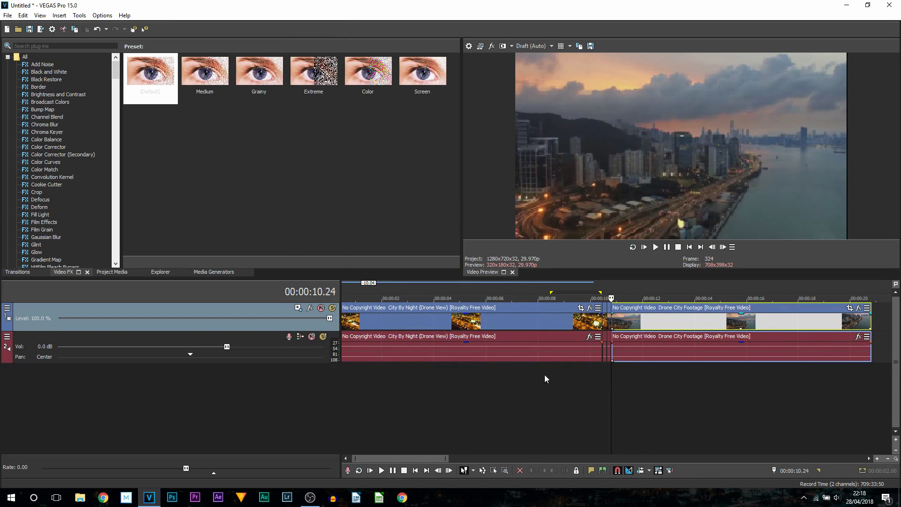
# Preview the zoom transition from before the cut and scrub through its frames.
pyautogui.click(579, 382)
pyautogui.press('space')
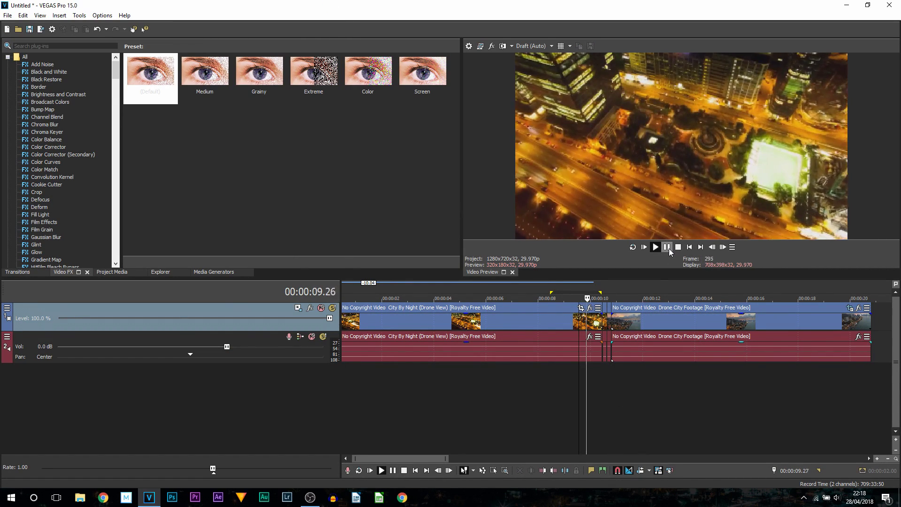
pyautogui.click(669, 248)
pyautogui.scroll(4, 610, 375)
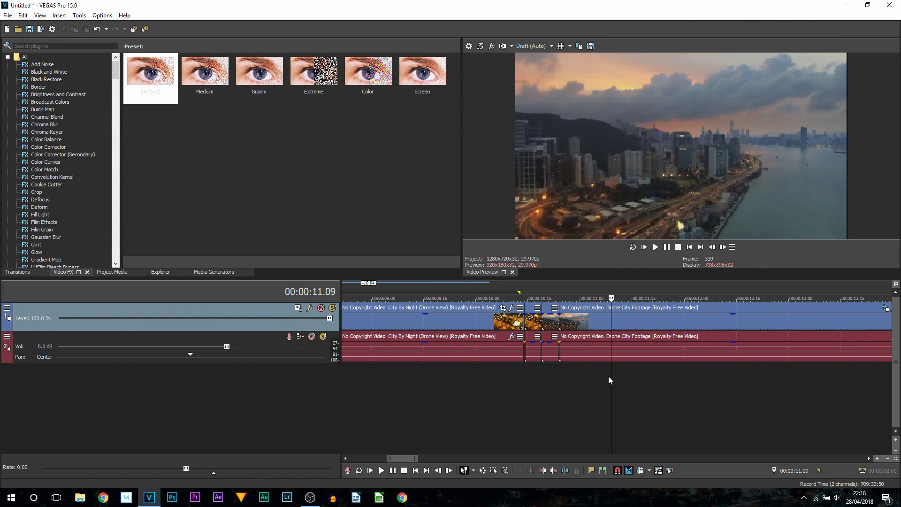
pyautogui.click(486, 391)
pyautogui.moveTo(485, 381); pyautogui.dragTo(448, 375)
# Replay the transition from 10.04, then stop and rewind to 9.14.
pyautogui.click(667, 249)
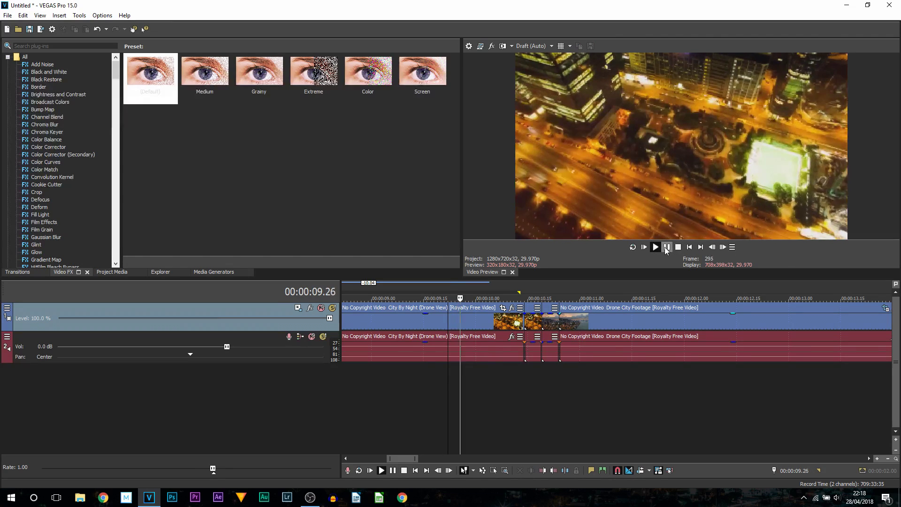
pyautogui.click(666, 247)
pyautogui.scroll(-3, 581, 380)
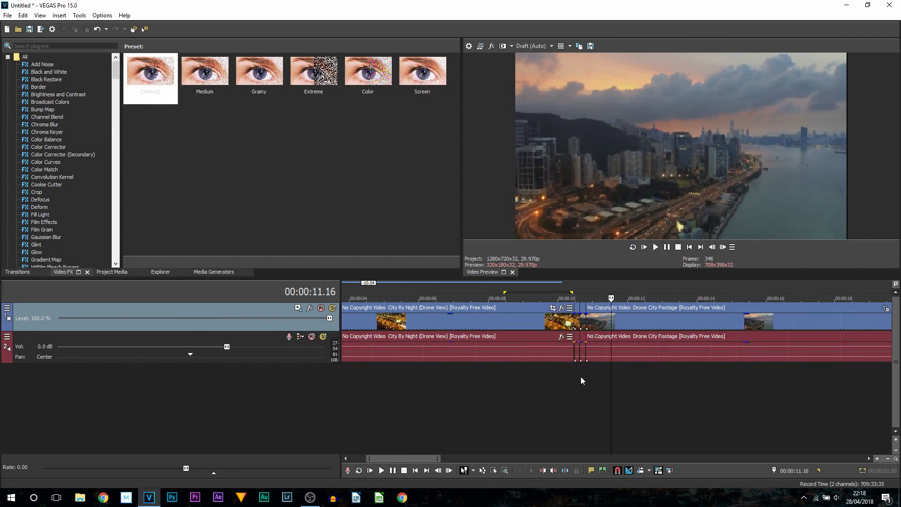
pyautogui.click(563, 401)
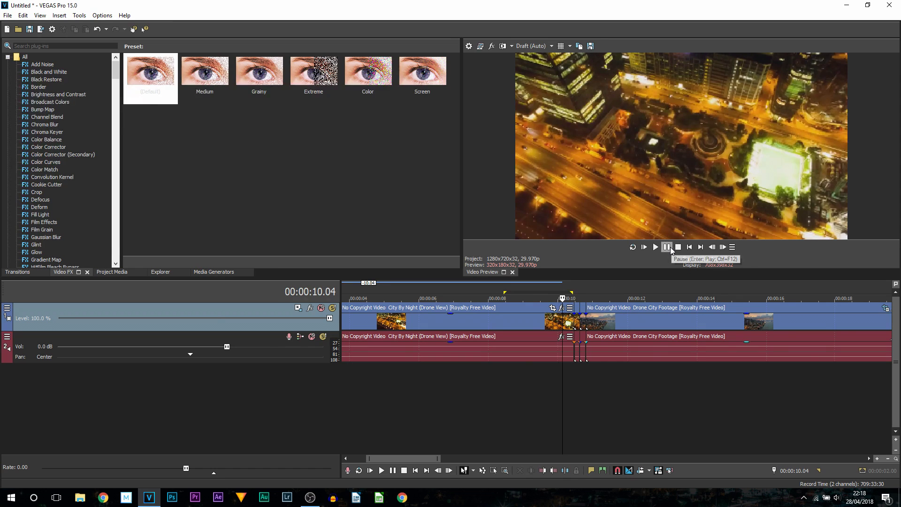
pyautogui.click(670, 248)
pyautogui.click(556, 393)
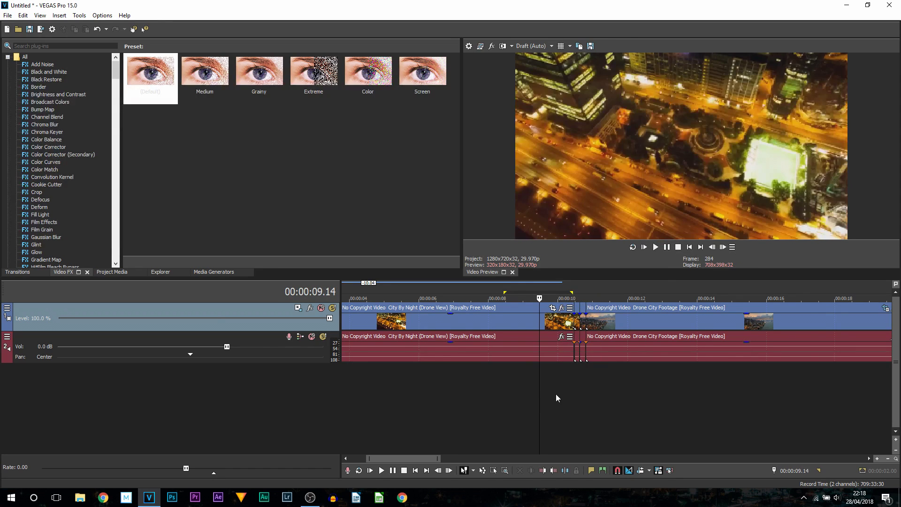
pyautogui.scroll(3, 653, 336)
# Put the playhead at 10.17 and open Event Pan/Crop on the short City By Night piece.
pyautogui.click(722, 322)
pyautogui.click(725, 322)
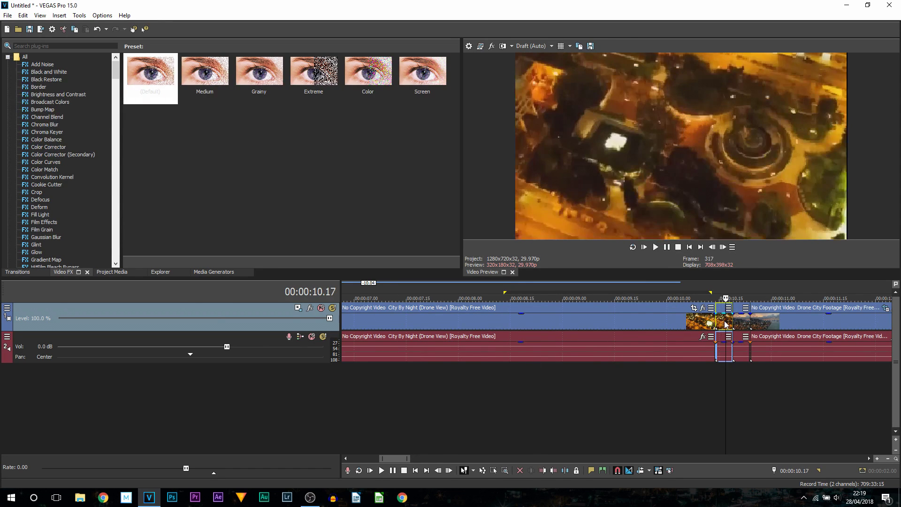
pyautogui.scroll(3, 726, 322)
pyautogui.click(618, 308)
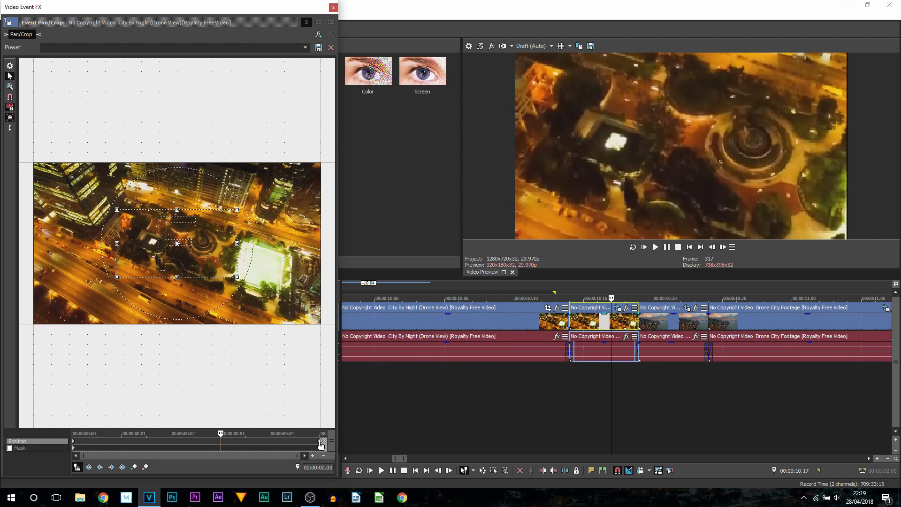
# Nudge the piece's end framing and close the clip's effect settings window.
pyautogui.click(321, 445)
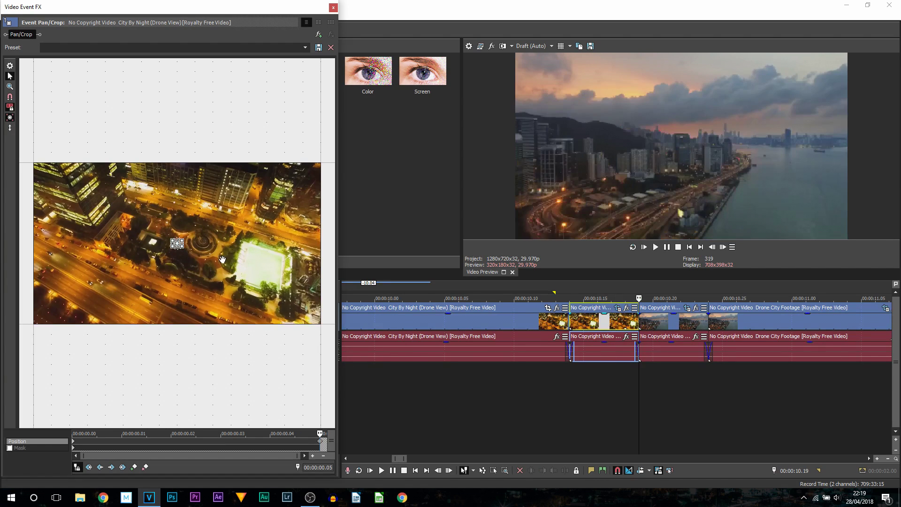
pyautogui.moveTo(231, 269); pyautogui.dragTo(250, 285)
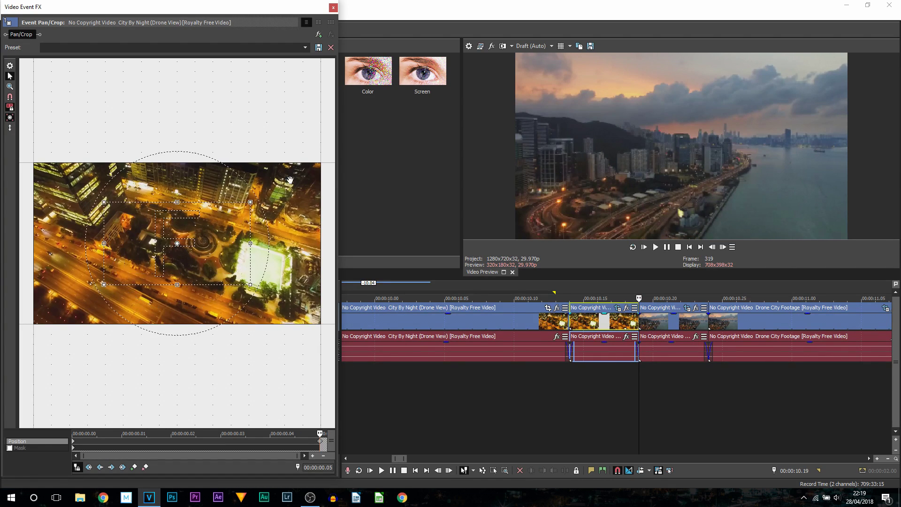
pyautogui.click(334, 8)
# Play the zoom transition from just before the cut.
pyautogui.scroll(-3, 495, 379)
pyautogui.click(551, 390)
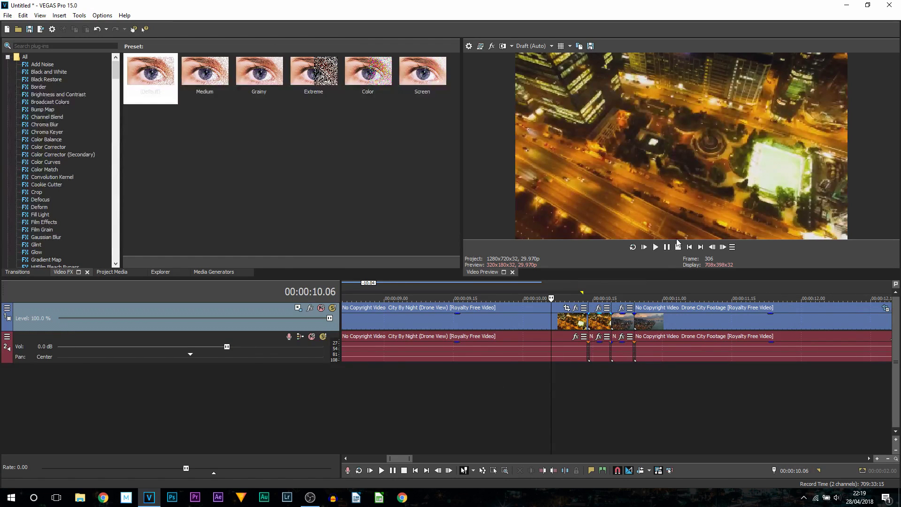
pyautogui.click(667, 248)
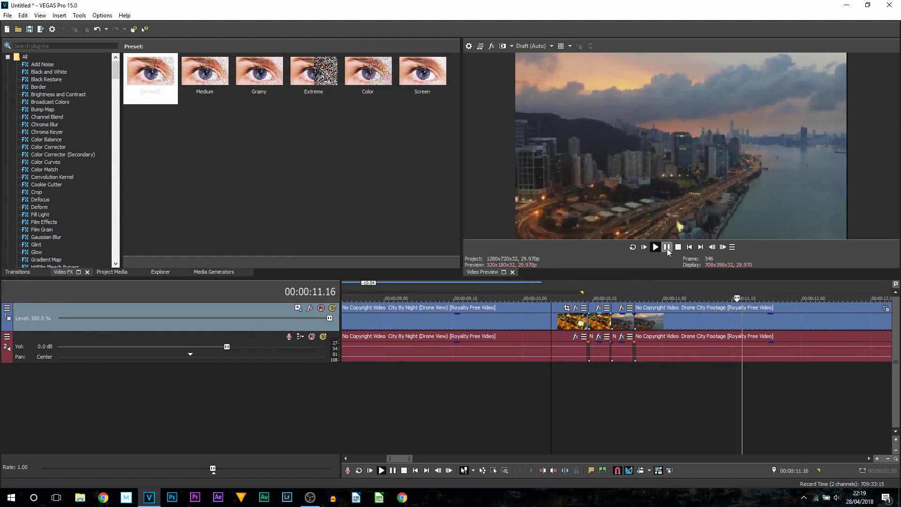
pyautogui.scroll(-3, 644, 280)
pyautogui.click(667, 247)
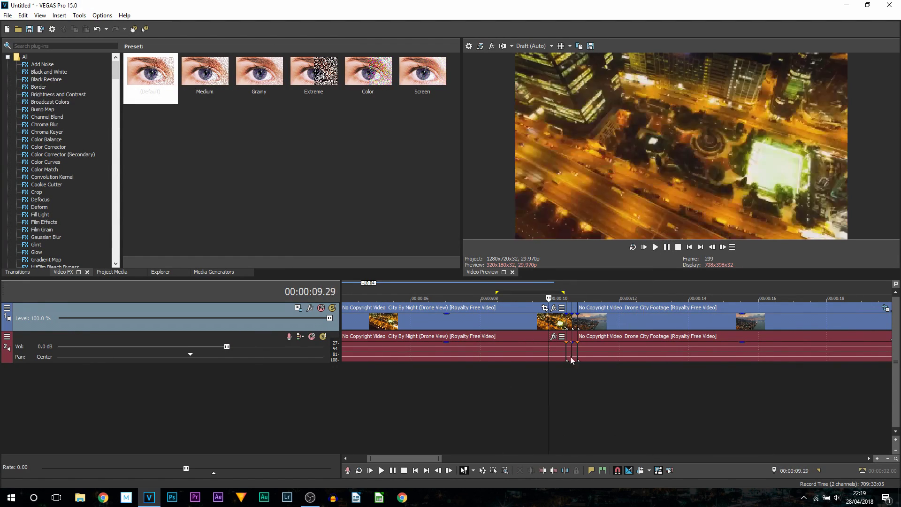
# Replay from about 10.04, pause, and select the short night-city piece at 10.14.
pyautogui.click(667, 248)
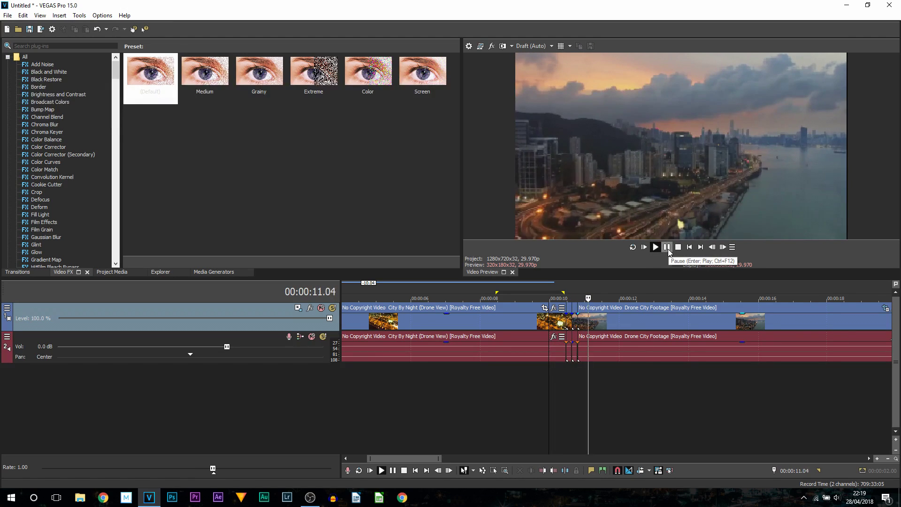
pyautogui.click(555, 380)
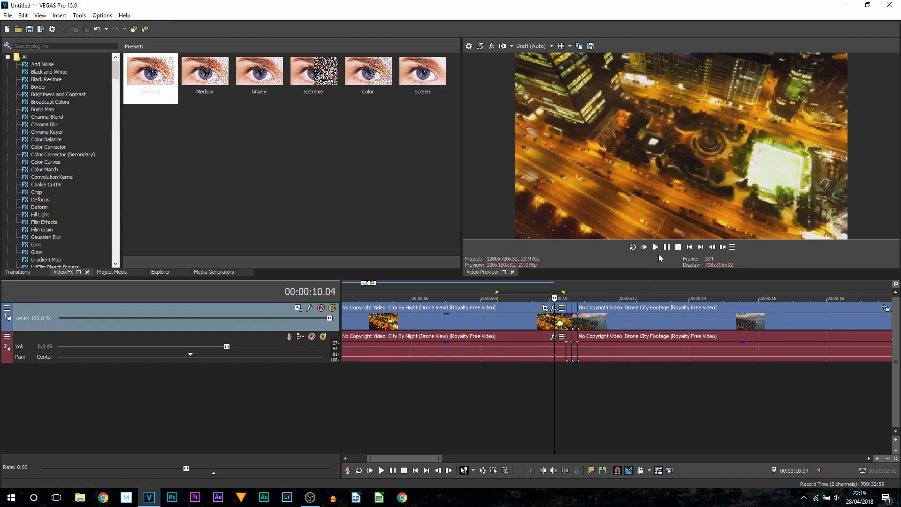
pyautogui.click(668, 247)
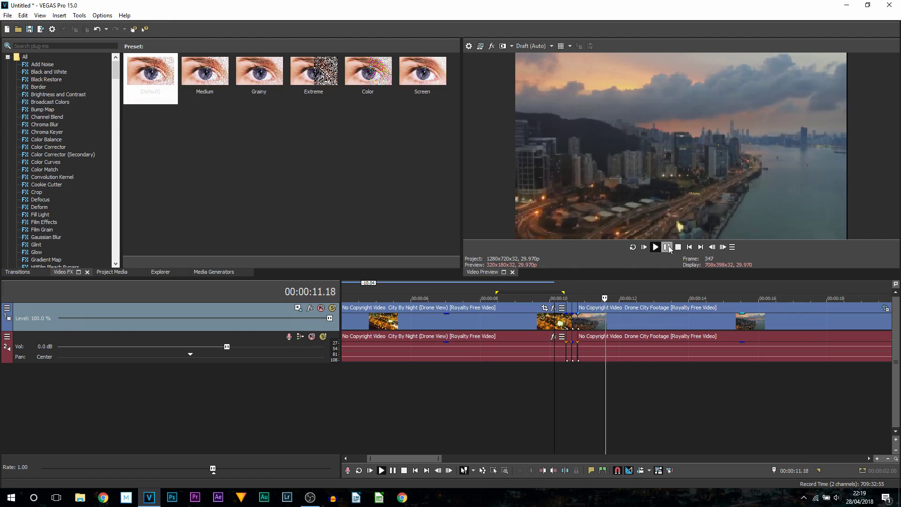
pyautogui.click(667, 247)
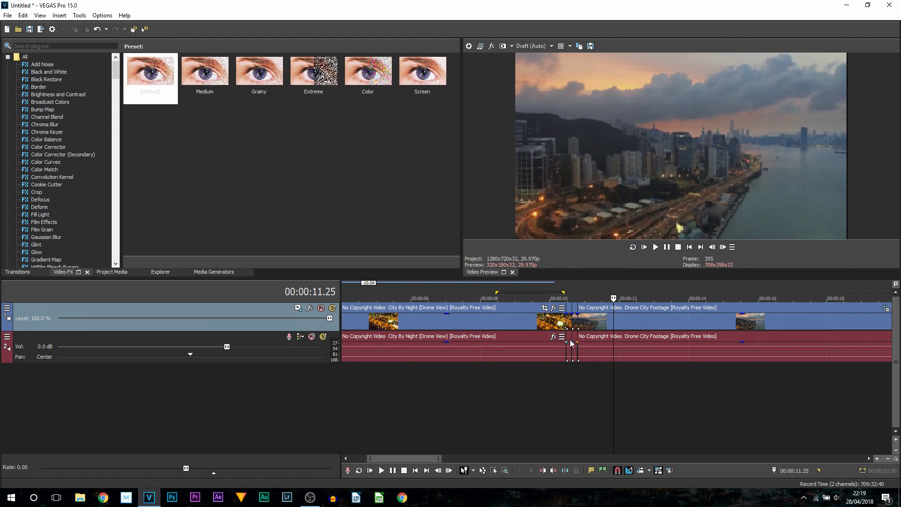
pyautogui.click(567, 318)
pyautogui.scroll(4, 568, 318)
pyautogui.scroll(1, 617, 326)
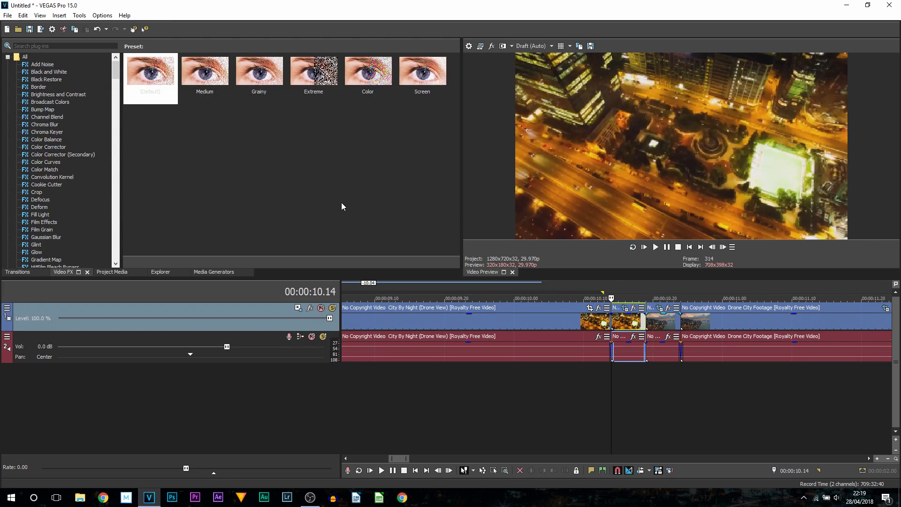
# Drag VEGAS Radial Blur's (Default) preset onto the short City By Night piece.
pyautogui.moveTo(114, 68); pyautogui.dragTo(119, 241)
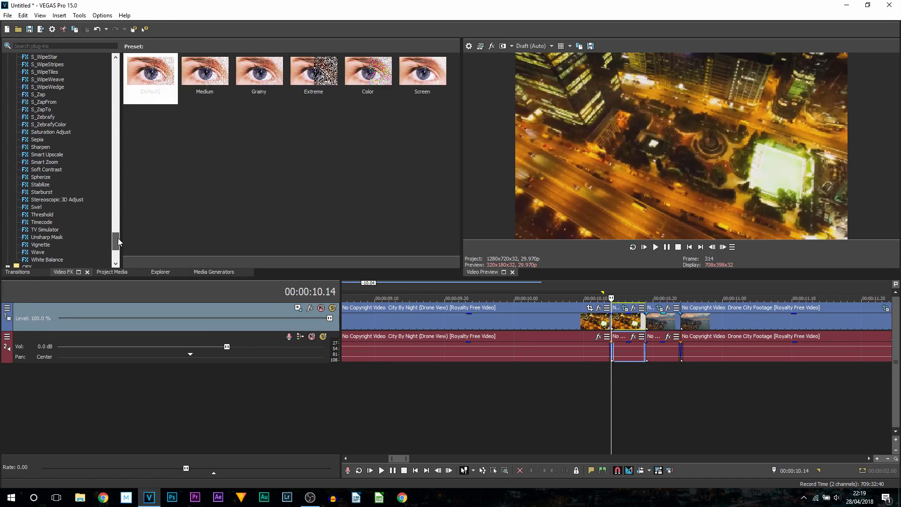
pyautogui.scroll(20, 60, 227)
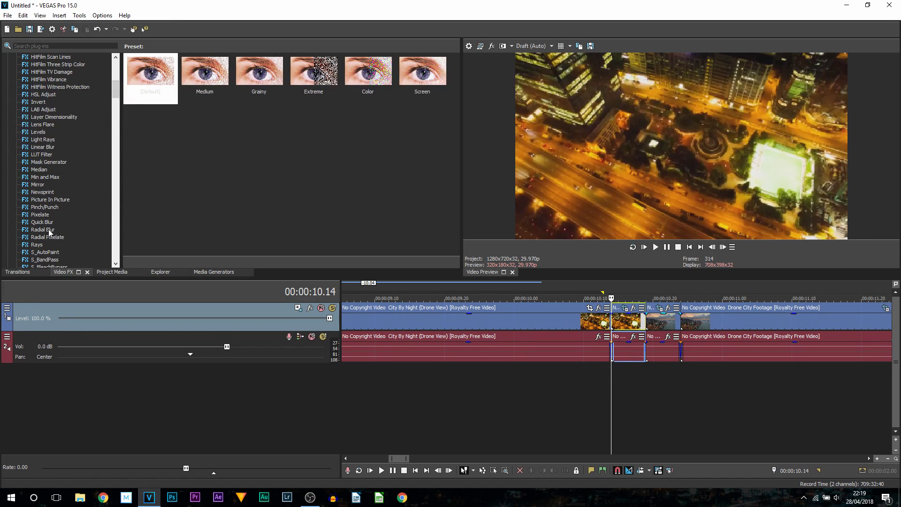
pyautogui.click(48, 230)
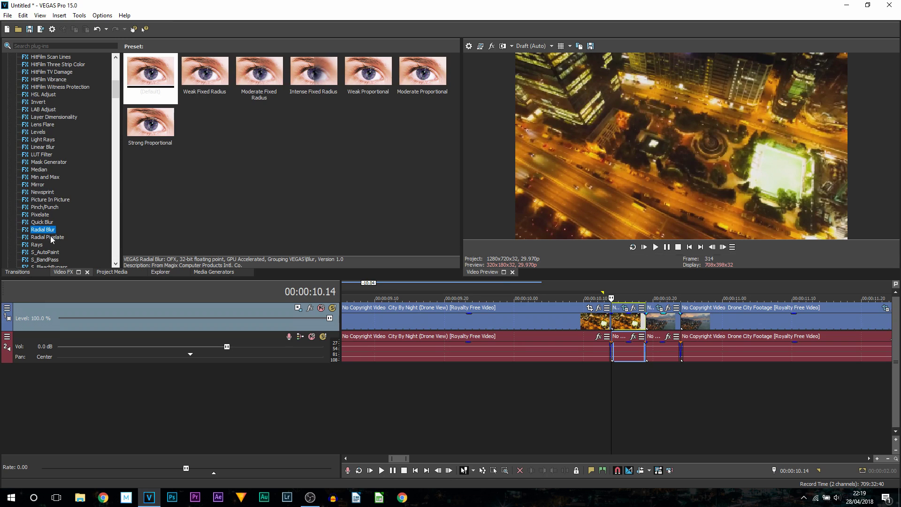
pyautogui.click(149, 79)
pyautogui.moveTo(510, 266); pyautogui.dragTo(623, 324)
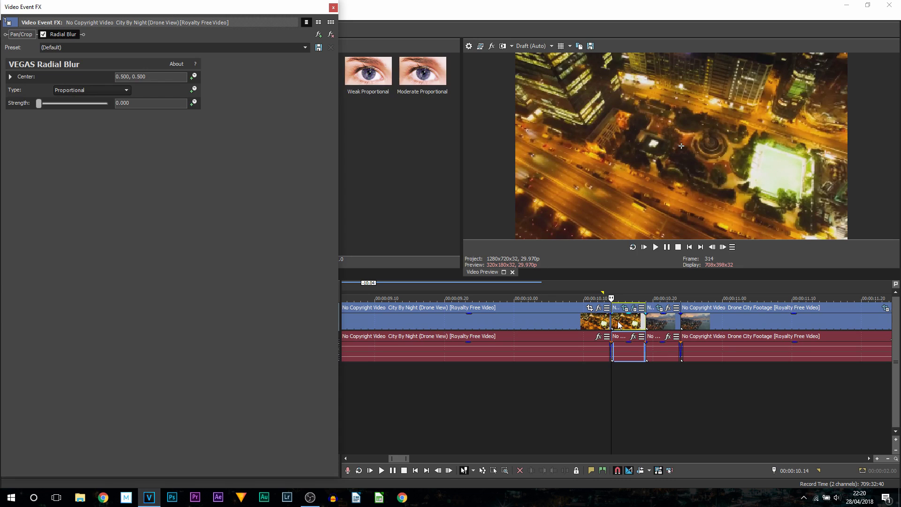
# Keyframe the night piece's Radial Blur Strength to rise to 1.000 at its end.
pyautogui.click(193, 103)
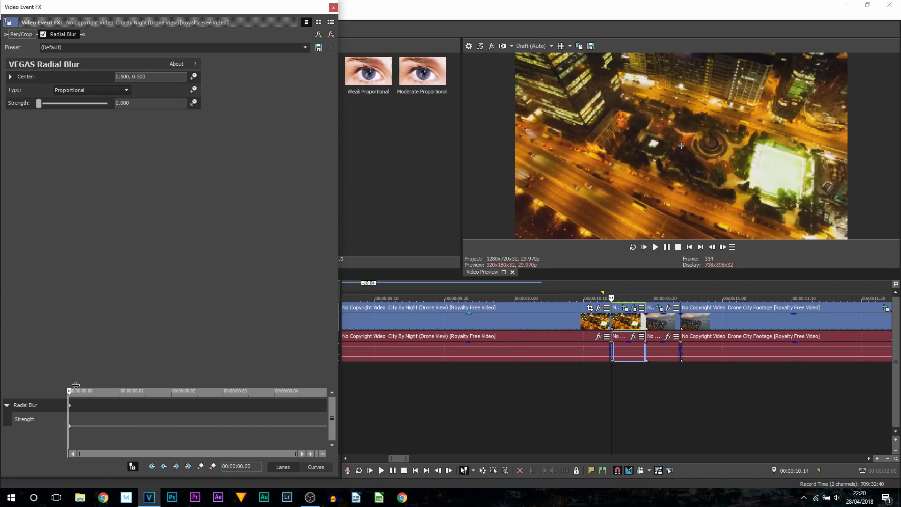
pyautogui.moveTo(71, 388); pyautogui.dragTo(384, 384)
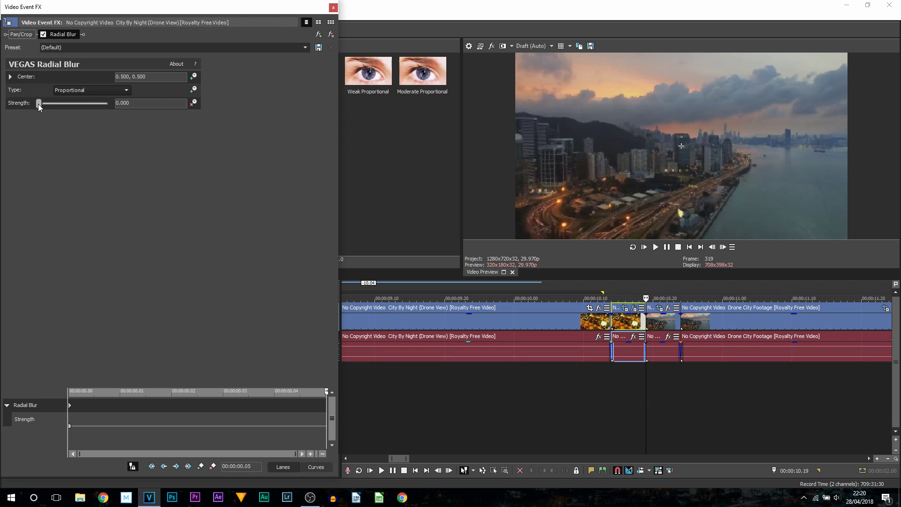
pyautogui.moveTo(38, 104); pyautogui.dragTo(528, 123)
pyautogui.click(333, 8)
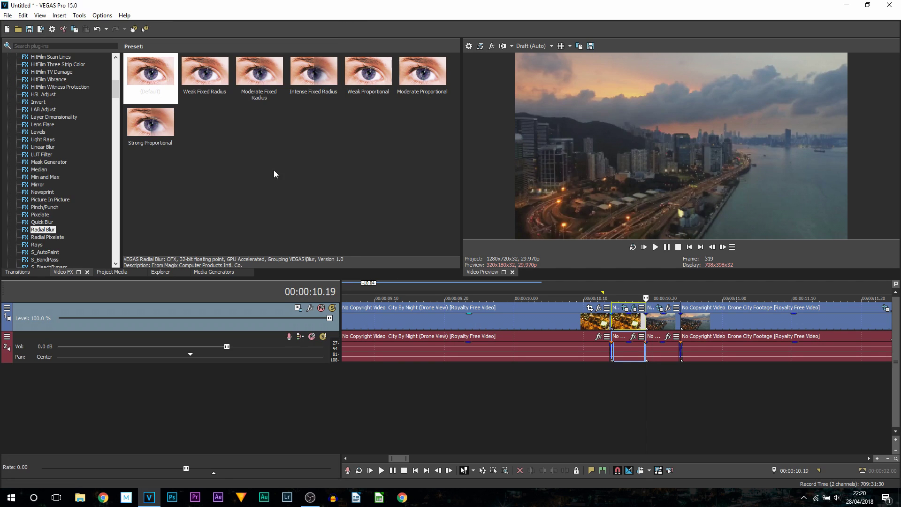
# Add Radial Blur to the short drone piece, keyed from Strength 1.000 down to 0.000.
pyautogui.moveTo(141, 77); pyautogui.dragTo(660, 327)
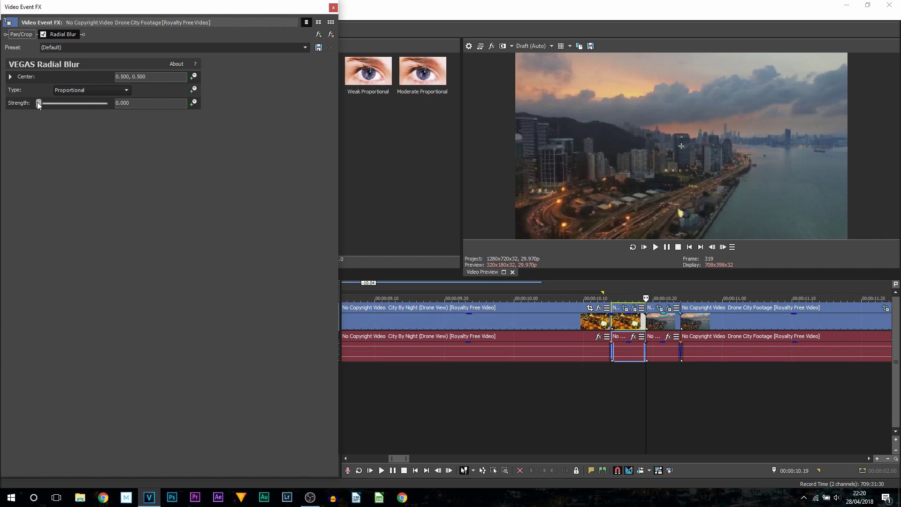
pyautogui.moveTo(38, 102); pyautogui.dragTo(225, 108)
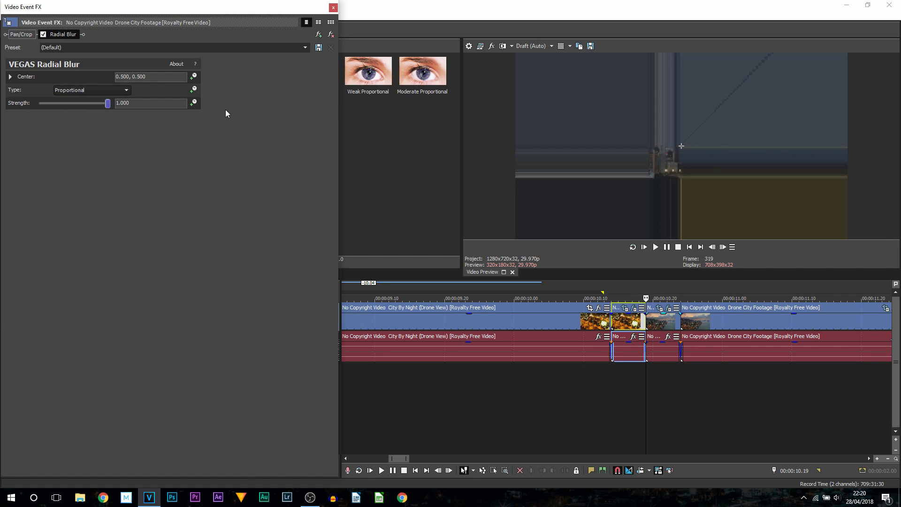
pyautogui.click(194, 102)
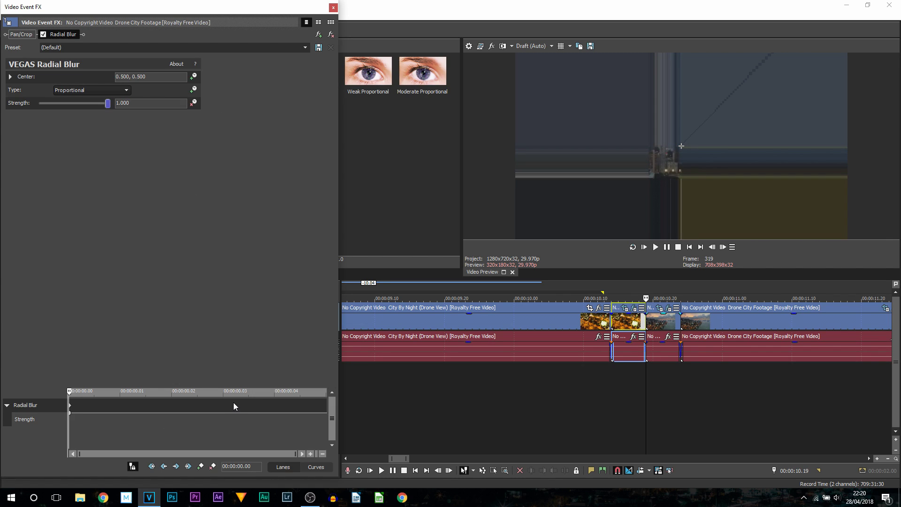
pyautogui.click(234, 406)
pyautogui.moveTo(103, 106); pyautogui.dragTo(1, 110)
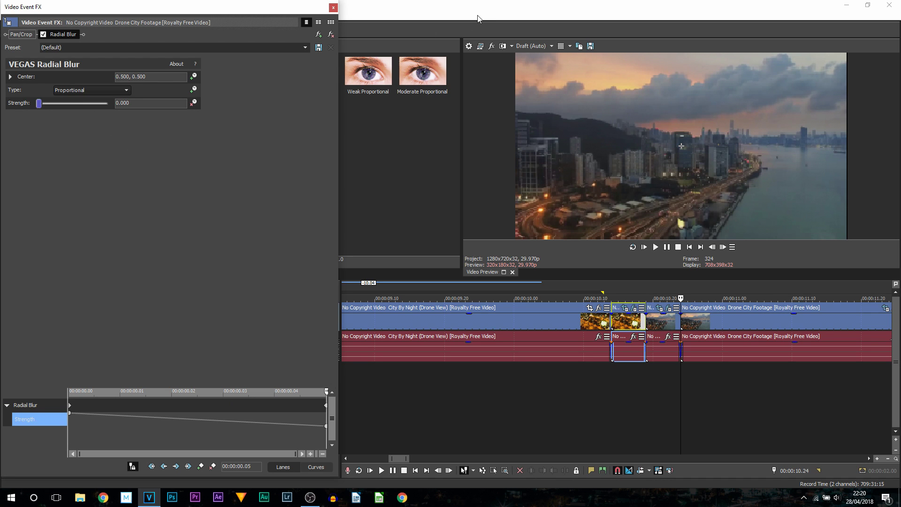
pyautogui.click(334, 8)
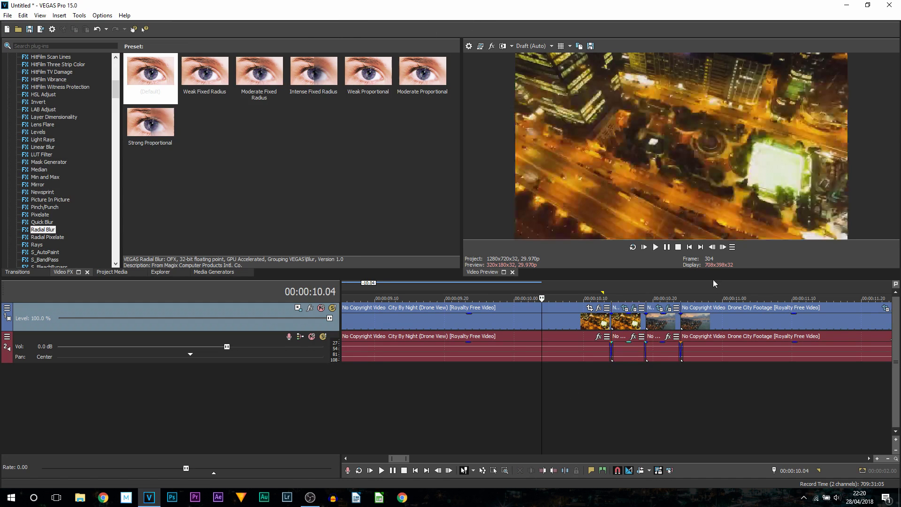
pyautogui.press('space')
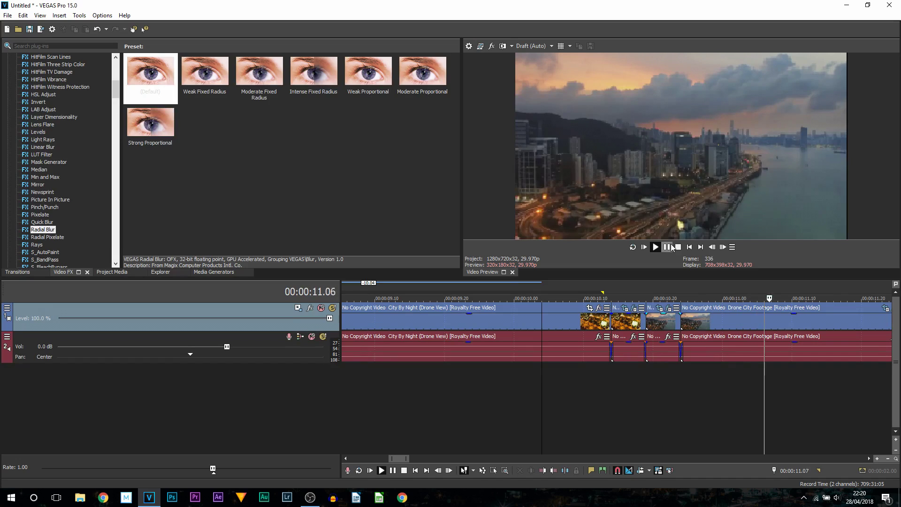
pyautogui.click(589, 395)
pyautogui.moveTo(596, 393); pyautogui.dragTo(637, 406)
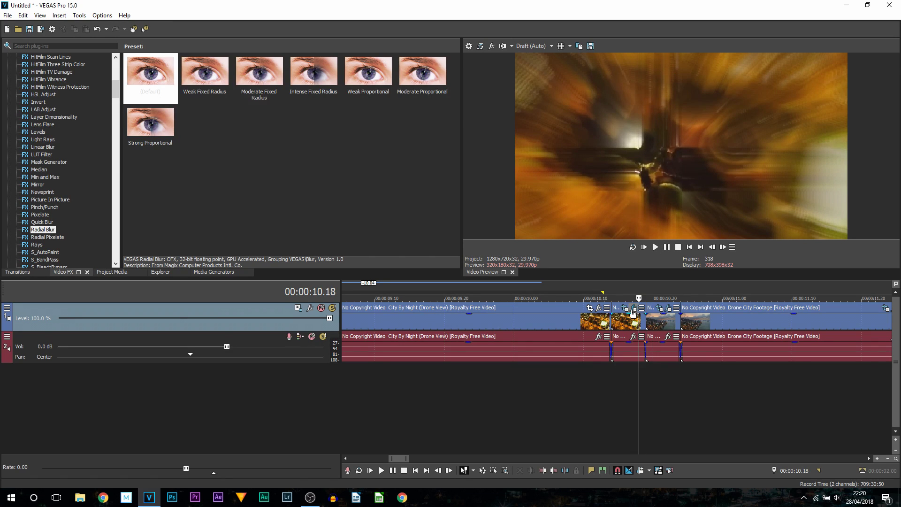
pyautogui.click(633, 309)
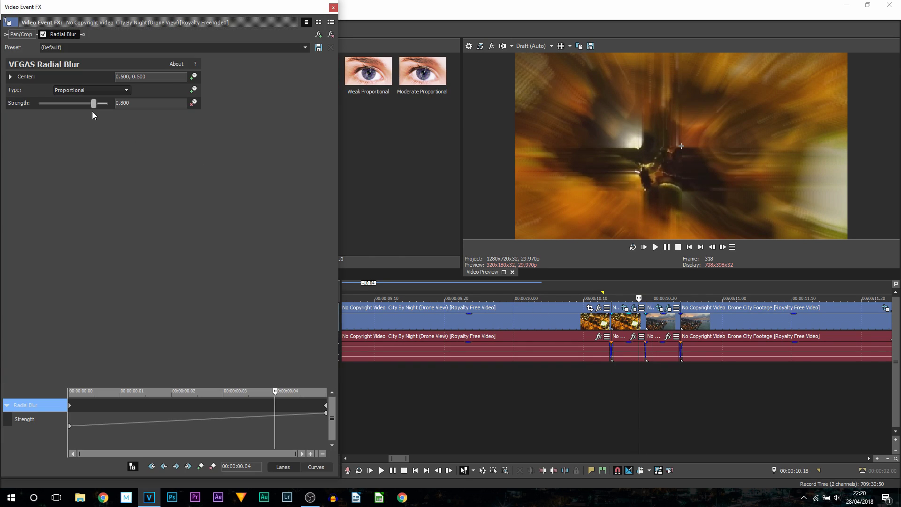
pyautogui.click(326, 406)
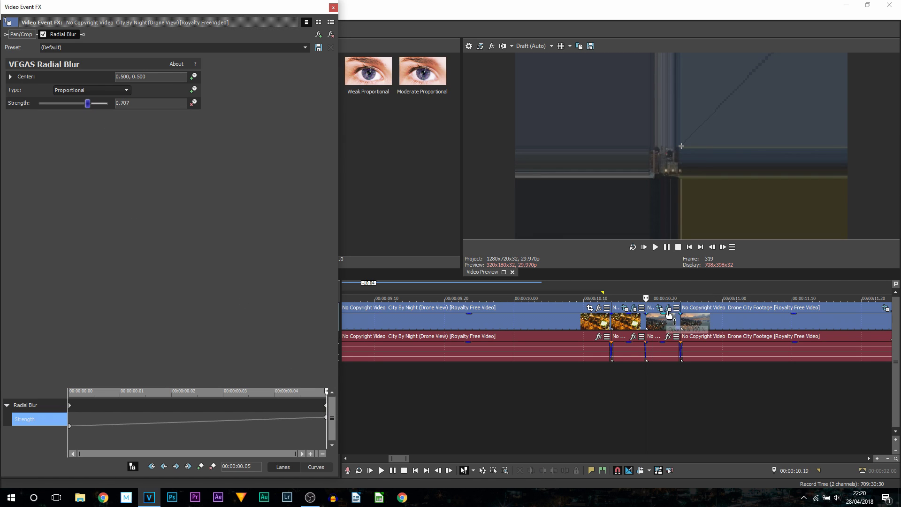
pyautogui.click(668, 309)
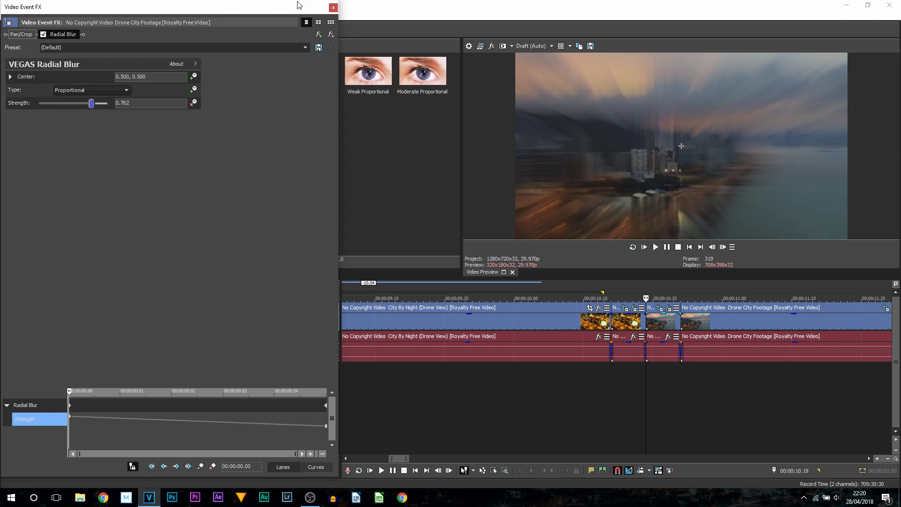
pyautogui.click(332, 8)
pyautogui.click(485, 373)
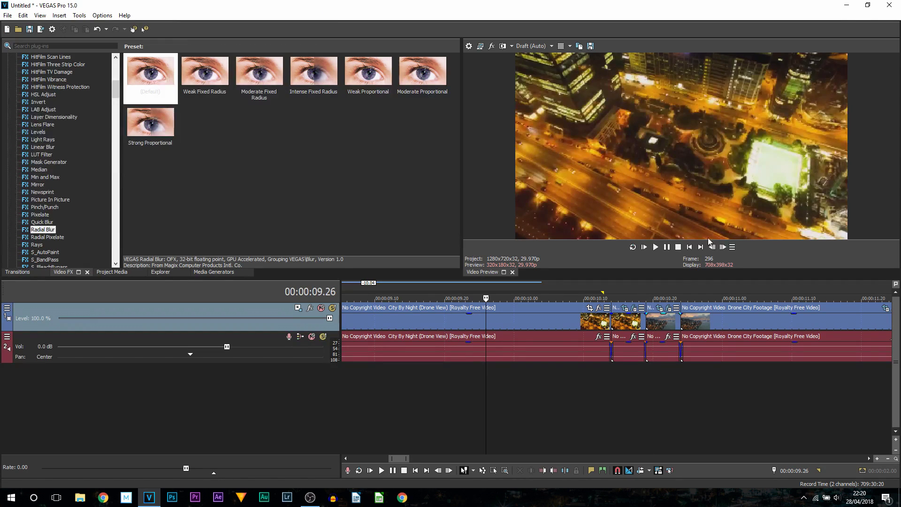
pyautogui.click(666, 248)
pyautogui.scroll(-3, 658, 346)
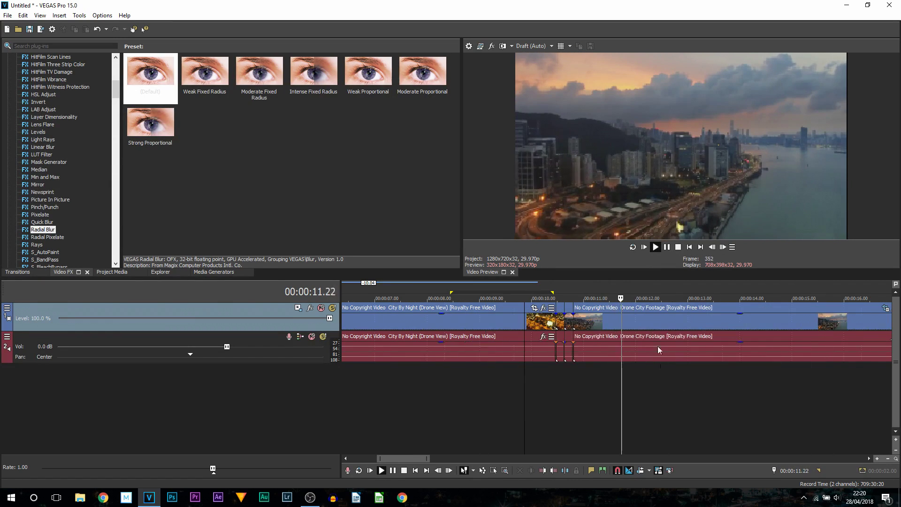
pyautogui.click(667, 249)
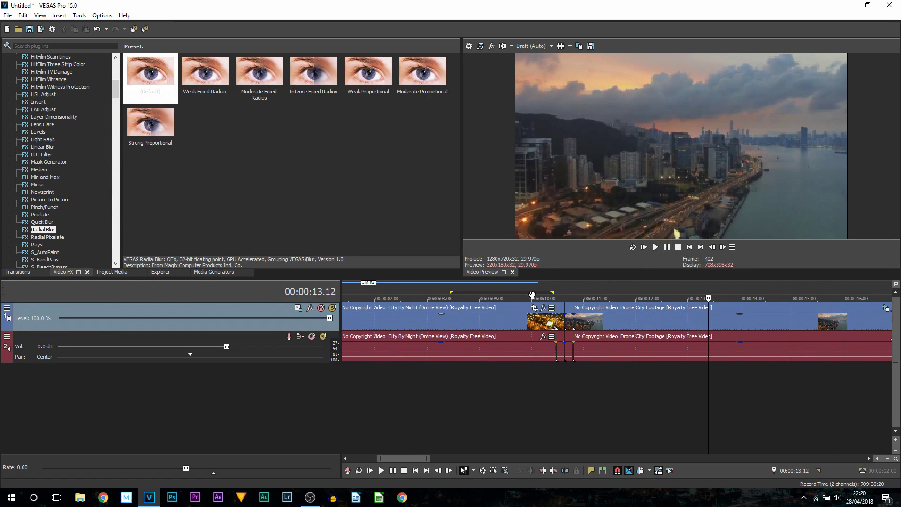
pyautogui.click(539, 287)
pyautogui.click(671, 249)
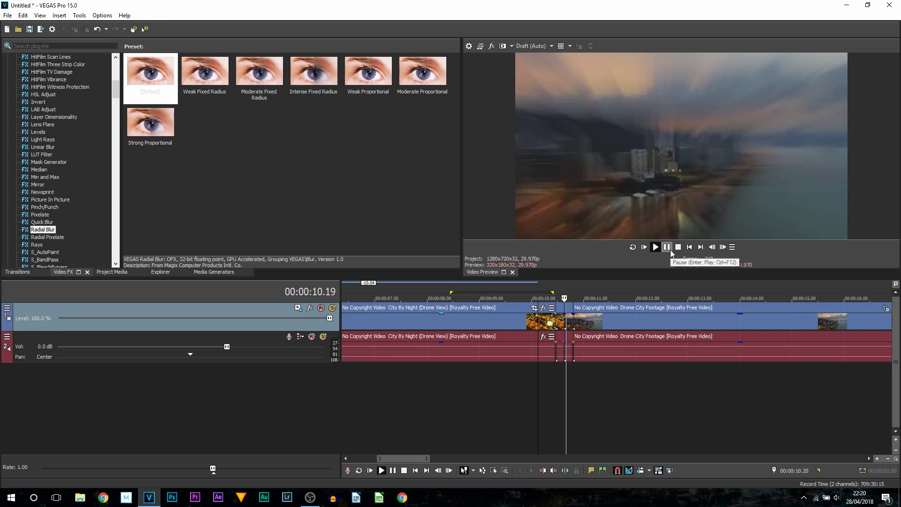
pyautogui.scroll(-5, 611, 394)
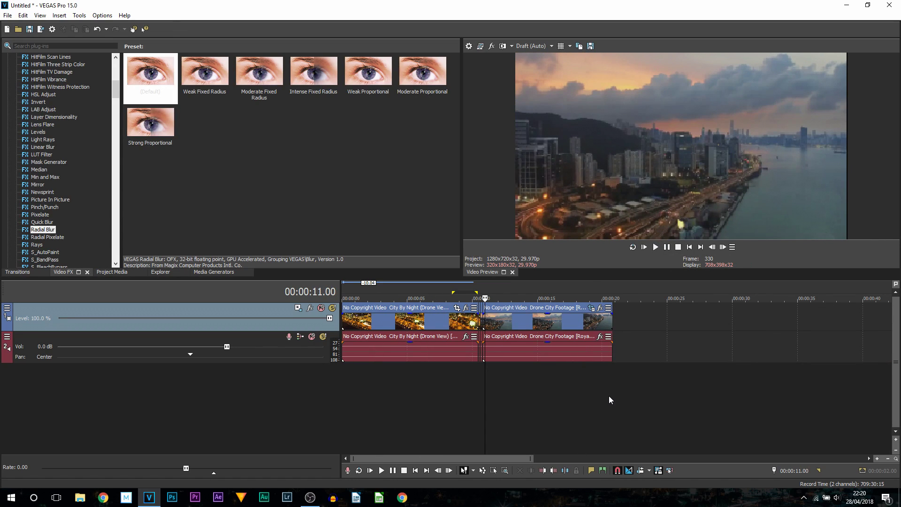
pyautogui.scroll(5, 563, 403)
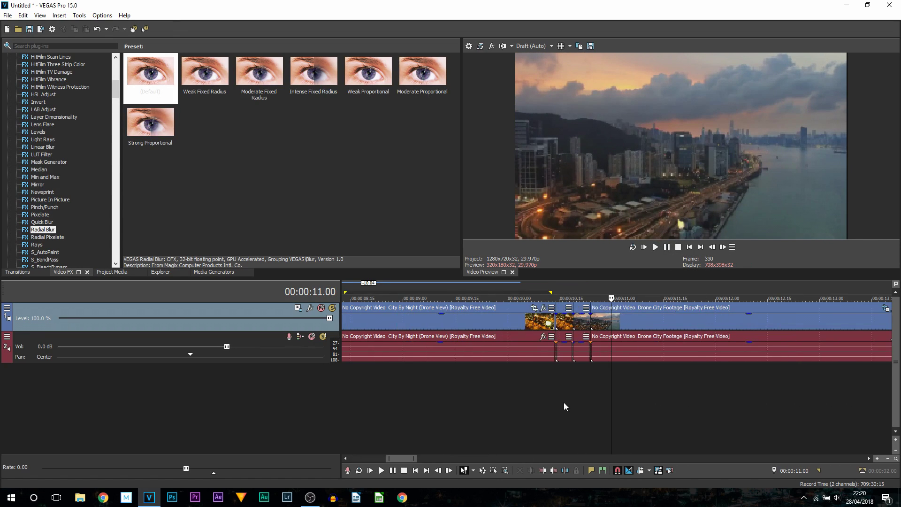